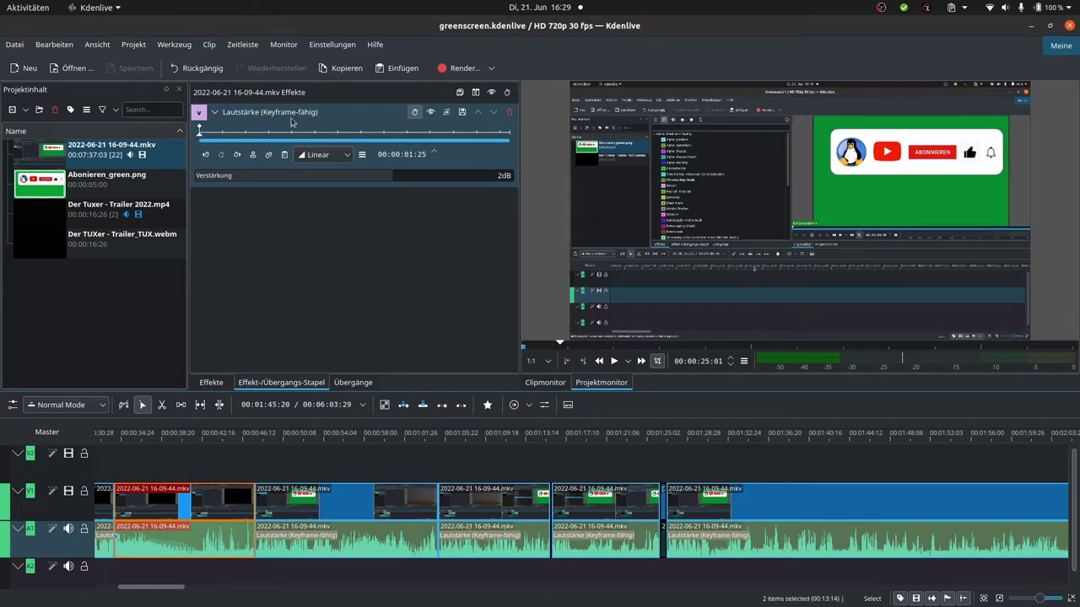
Try placing the Effekt-/Übergangs-Stapel view ahead of Effekte and restore the original order.
mouse_move(293, 115)
left_mouse_down()
mouse_move(290, 128)
mouse_move(296, 99)
left_mouse_up()
left_click_drag(253, 384, 313, 297)
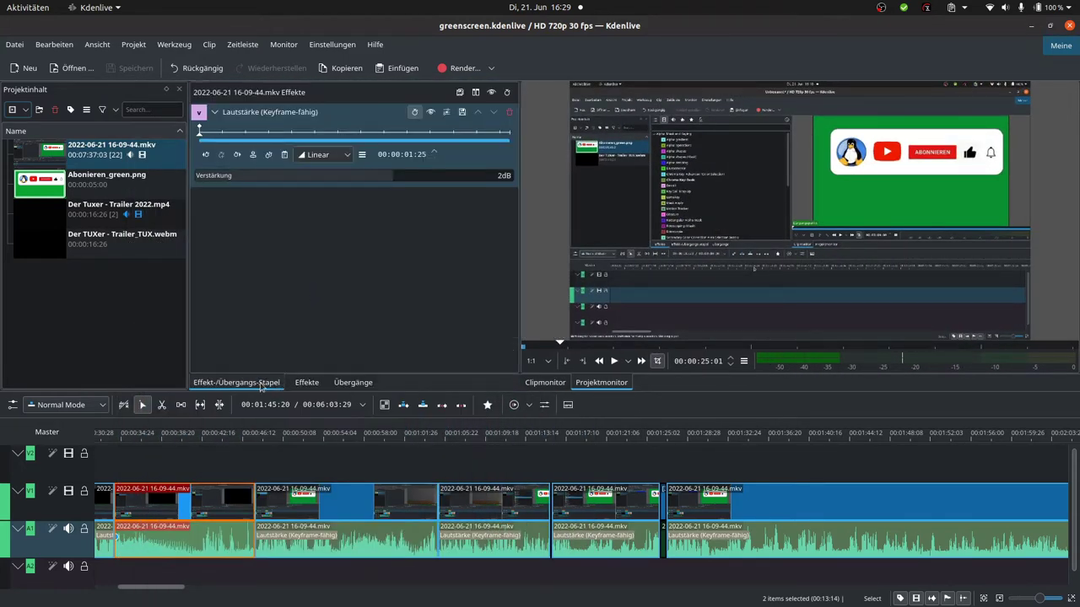
left_click(313, 385)
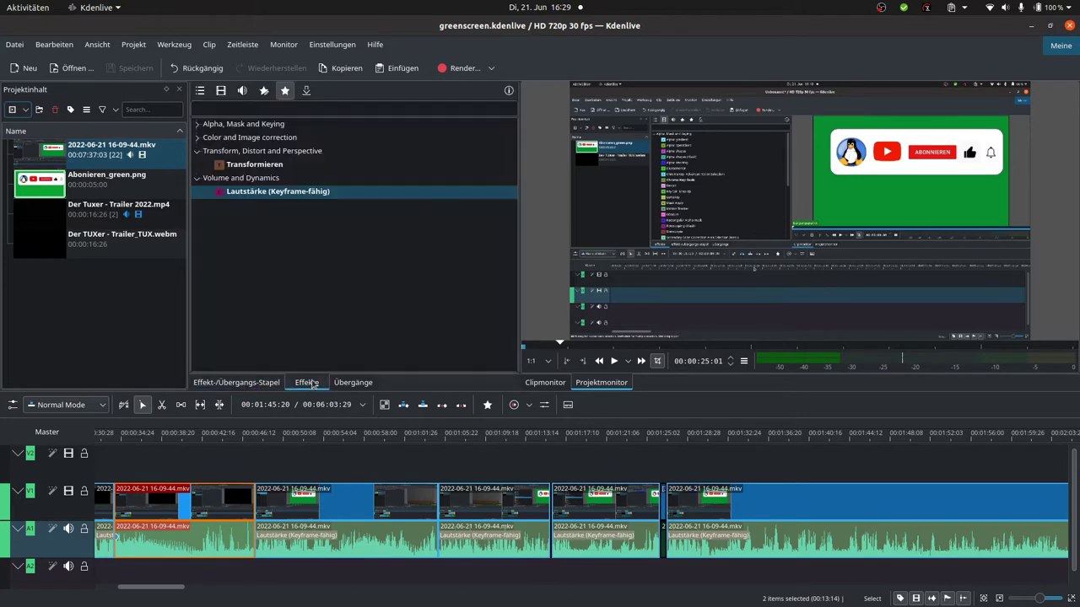
left_click_drag(268, 390, 225, 393)
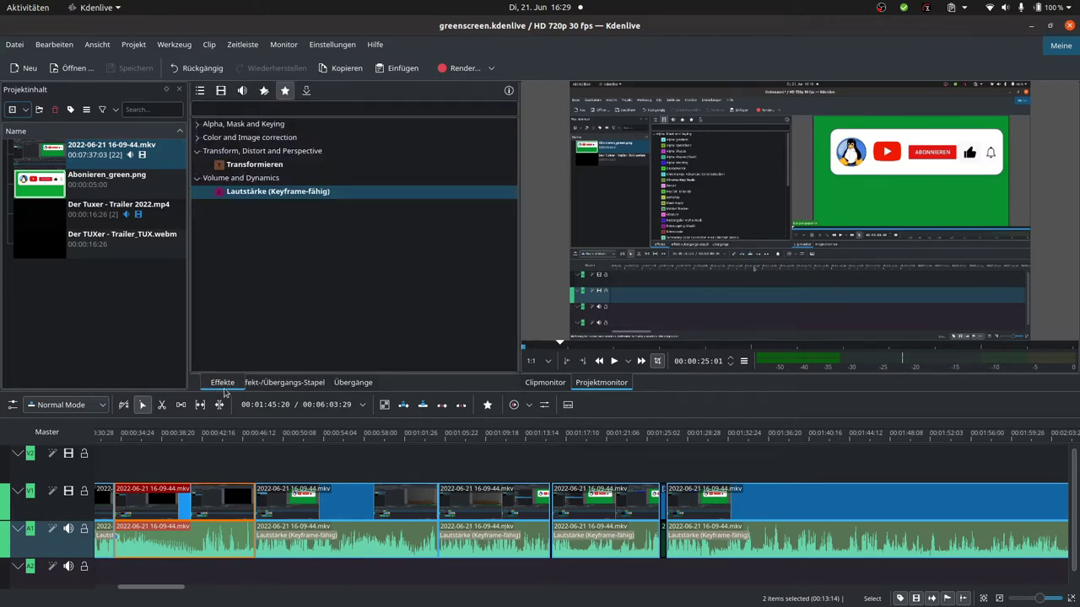
left_click(259, 387)
Filter the effects list to video effects and expand the Alpha, Mask and Keying category.
left_click(226, 384)
left_click(263, 91)
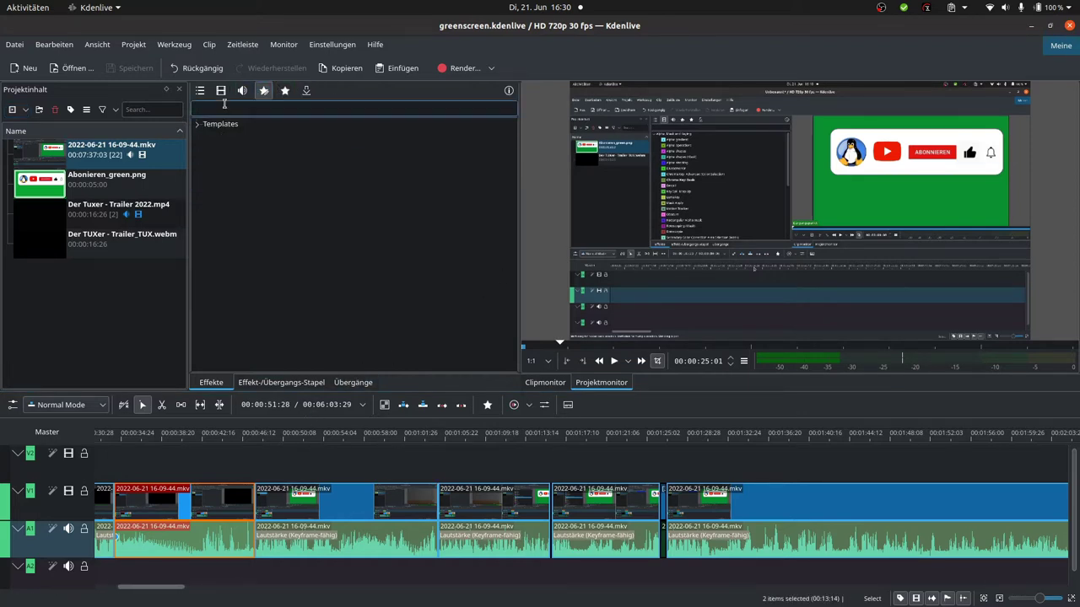
left_click(221, 91)
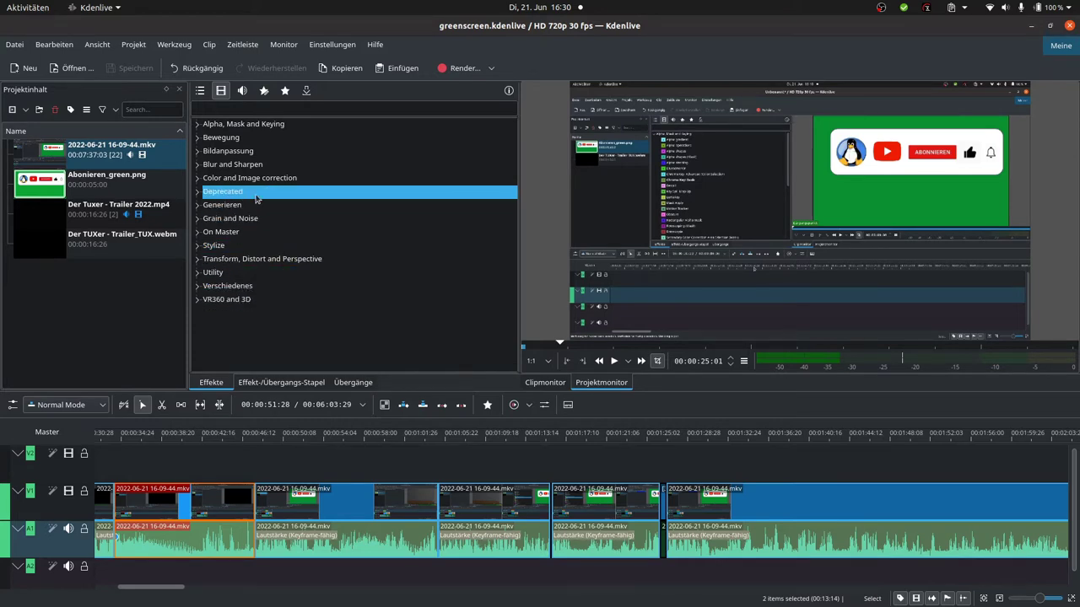
left_click(197, 124)
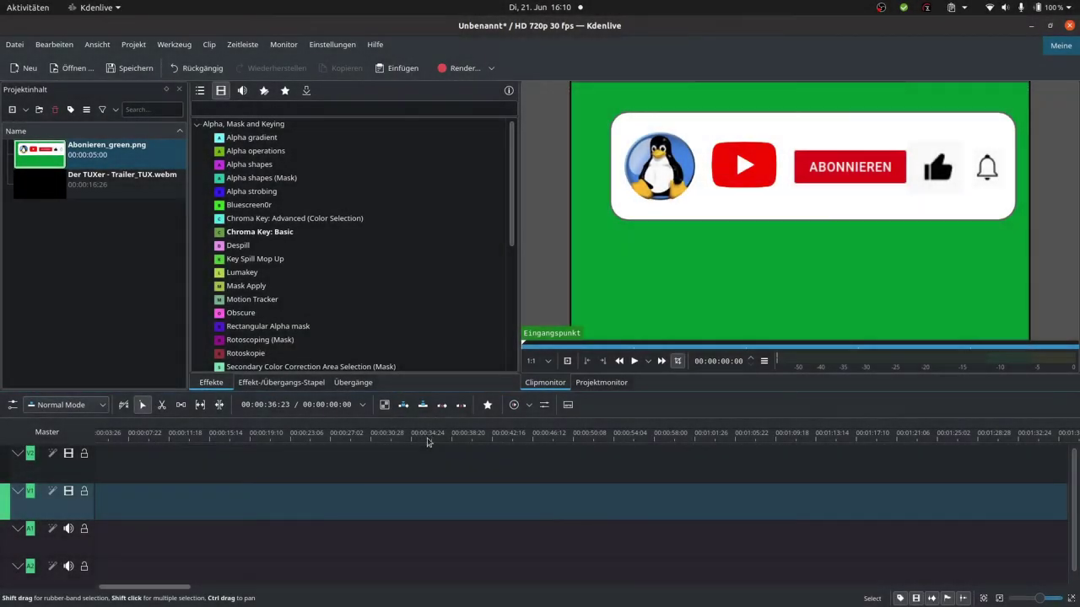
Place Der TUXer - Trailer_TUX.webm at the start of video track V1 and play it back.
left_click(118, 179)
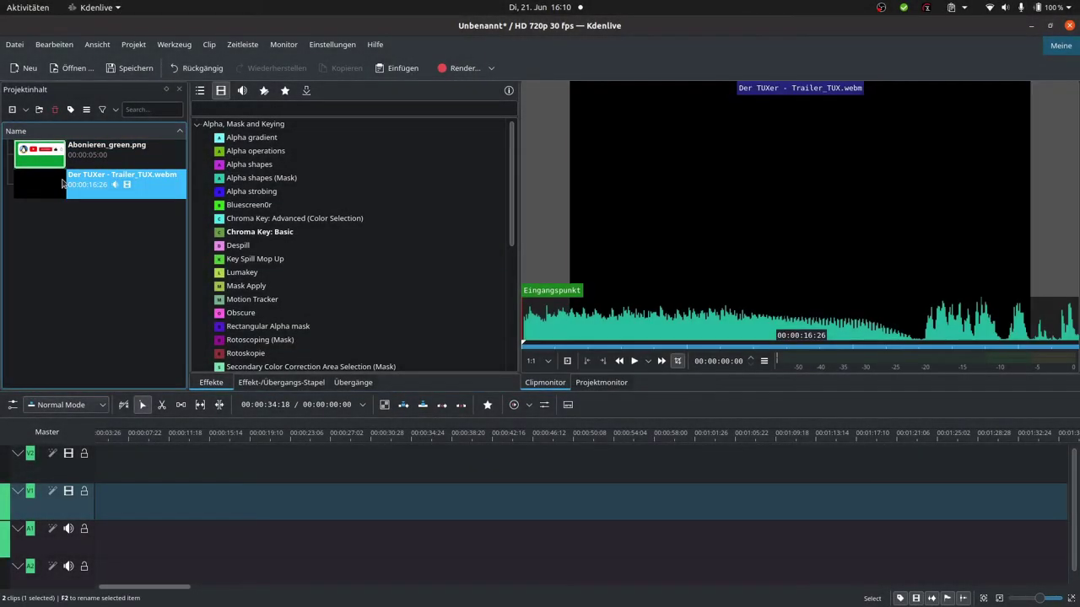
left_click_drag(118, 179, 157, 497)
left_click(118, 447)
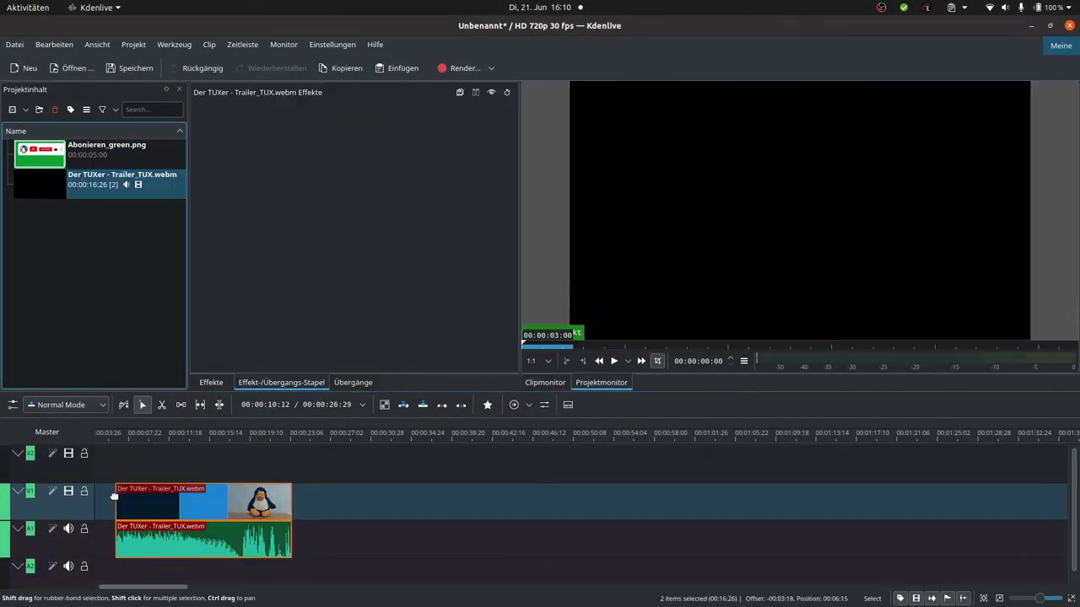
key("space")
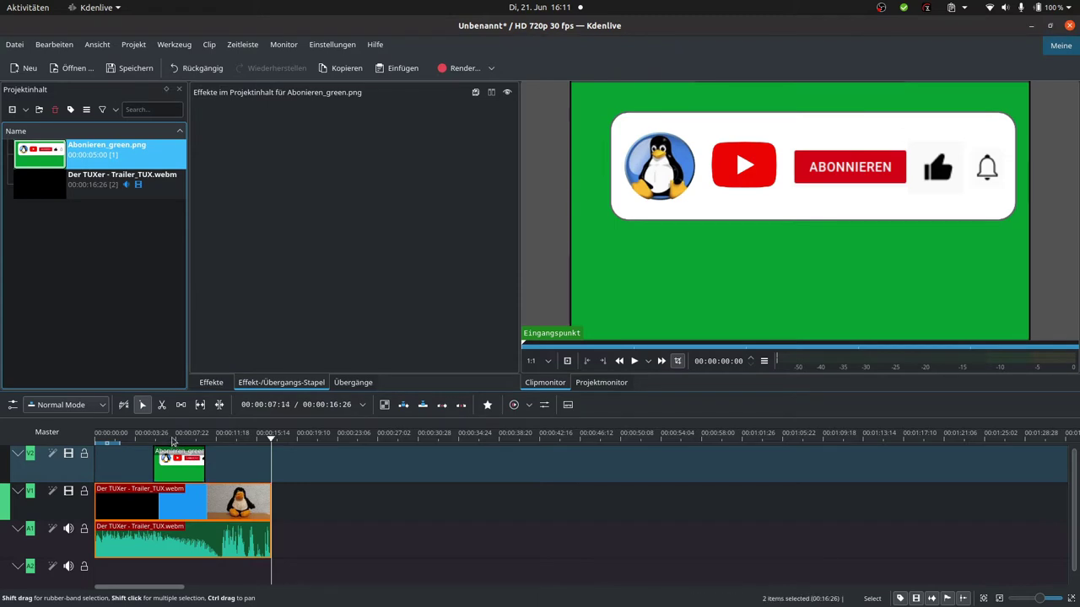
Play back the section with the green overlay image on V2 and mute audio track A1.
left_click(150, 442)
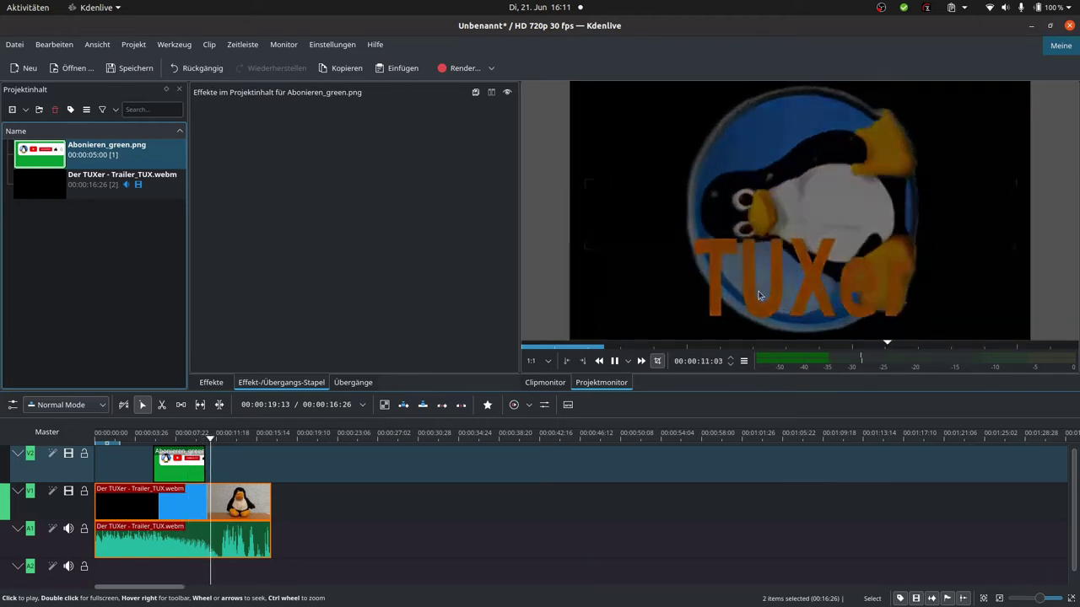
key("space")
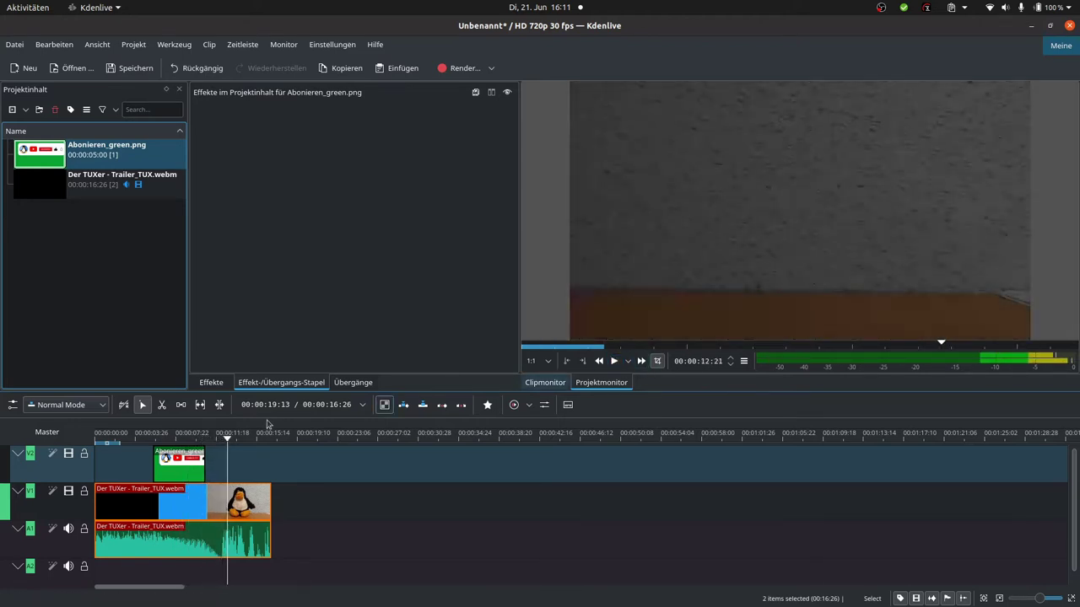
left_click(68, 528)
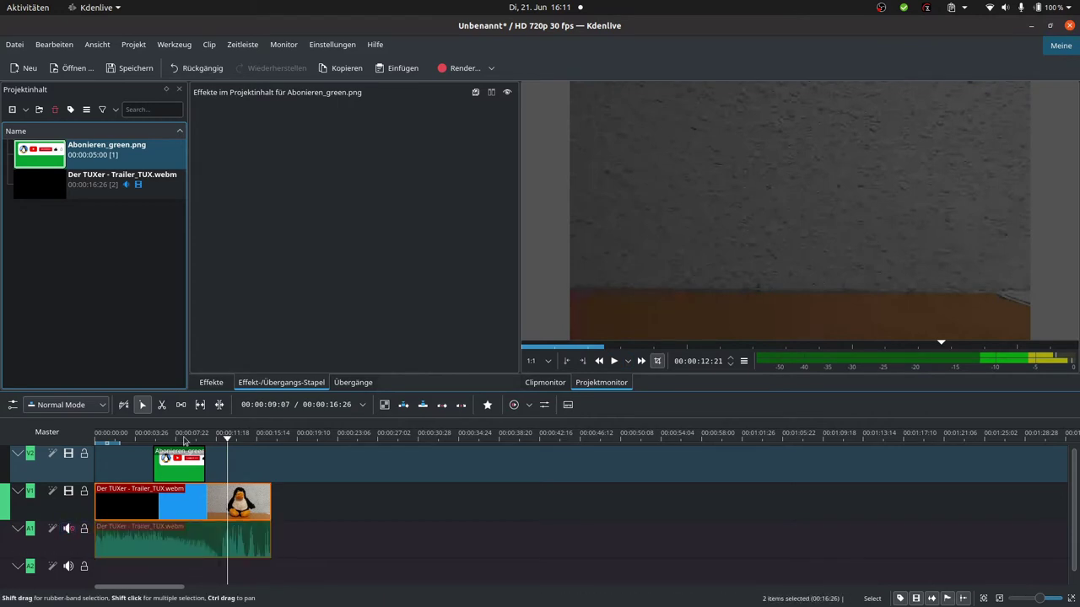
Apply Chroma Key: Basic to the Abonieren_green.png clip on V2 and pick its green background as the colour key.
left_click(184, 460)
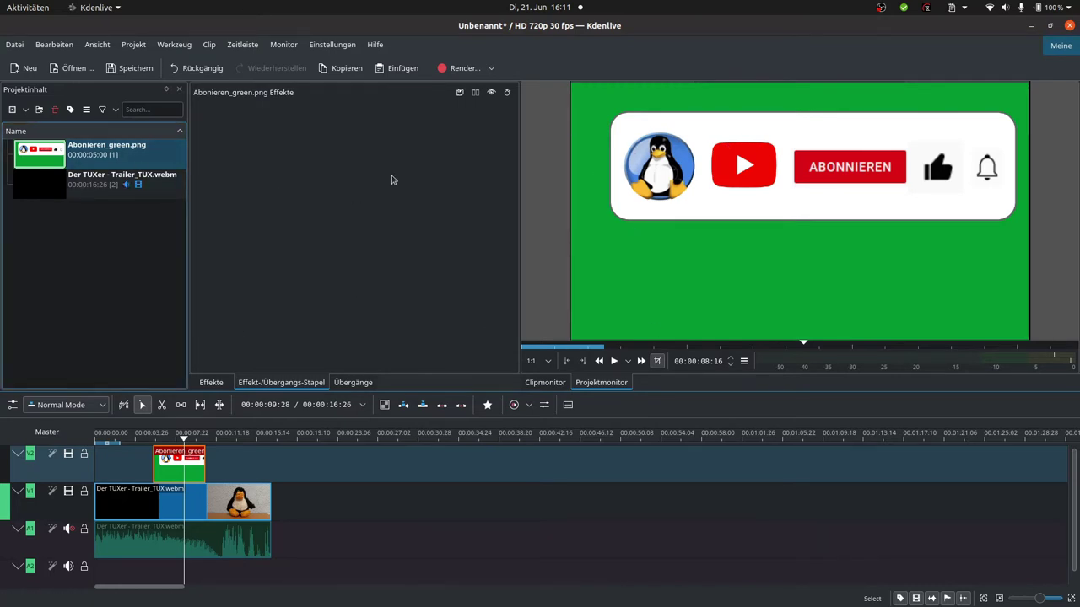
left_click(212, 384)
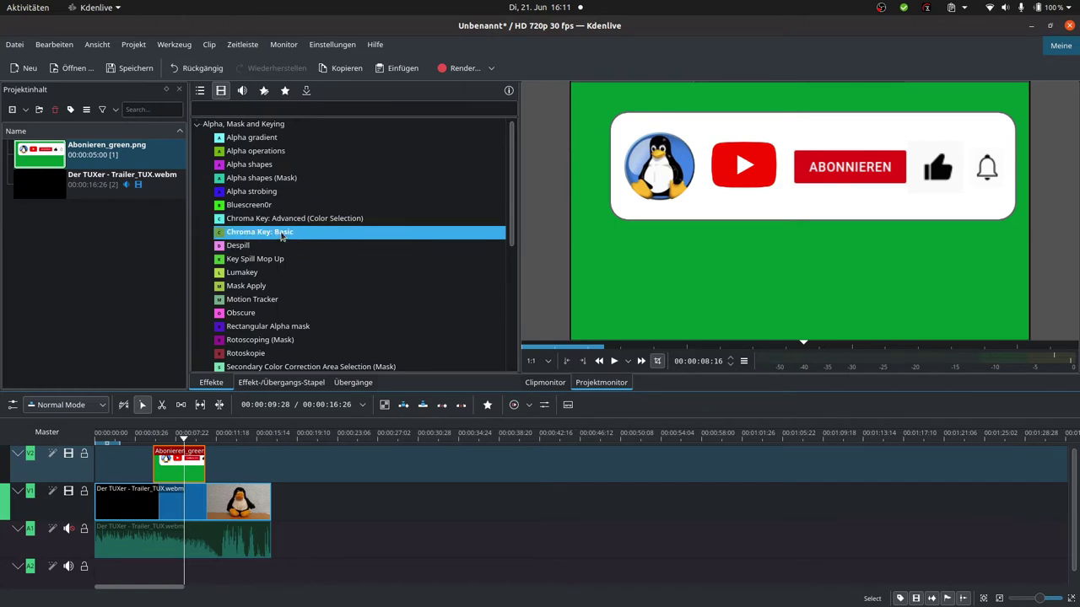
left_click_drag(194, 442, 184, 463)
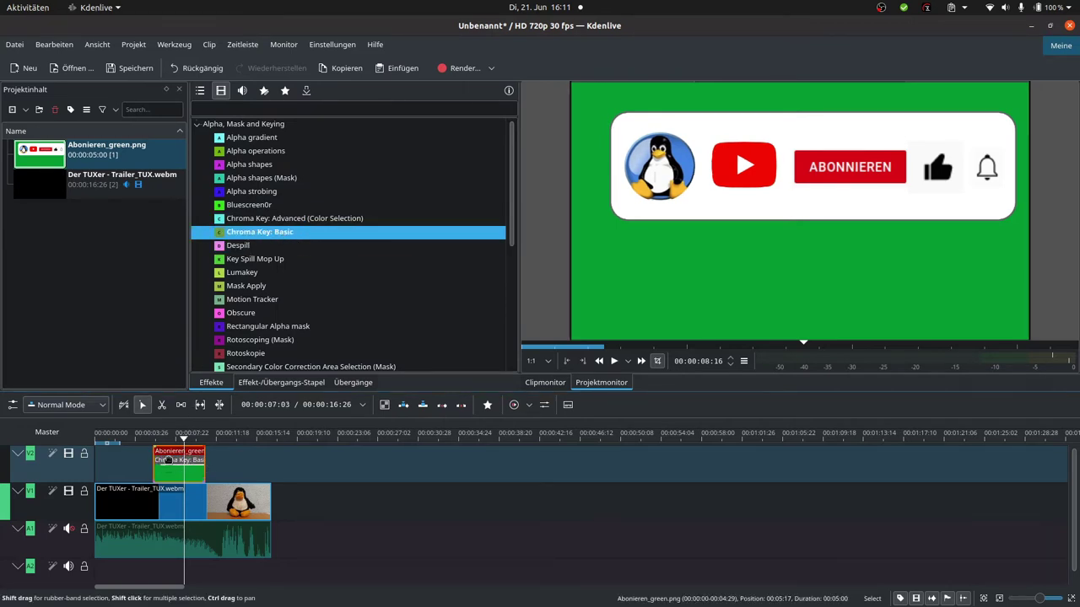
left_click(269, 384)
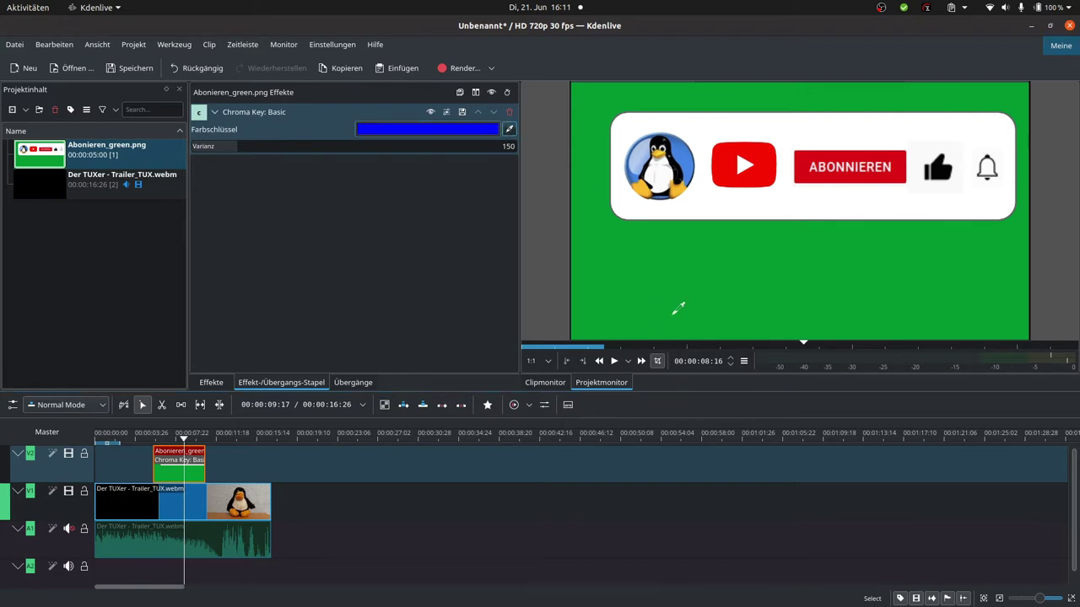
left_click(675, 277)
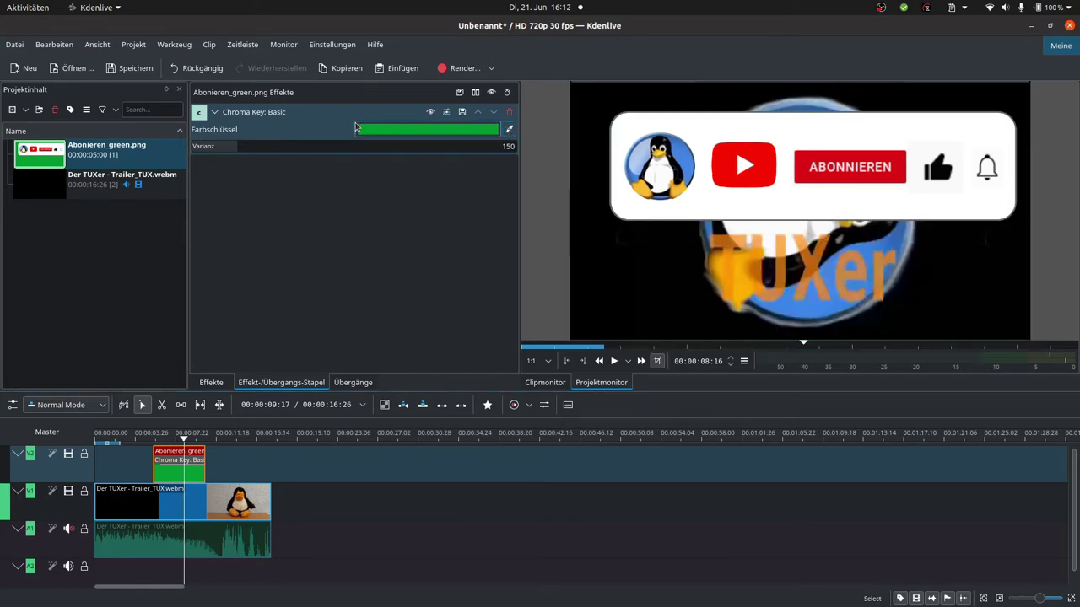
Try the overlay's red YouTube logo, blue logo circle and white banner as colour keys, playing back the white one.
left_click(509, 130)
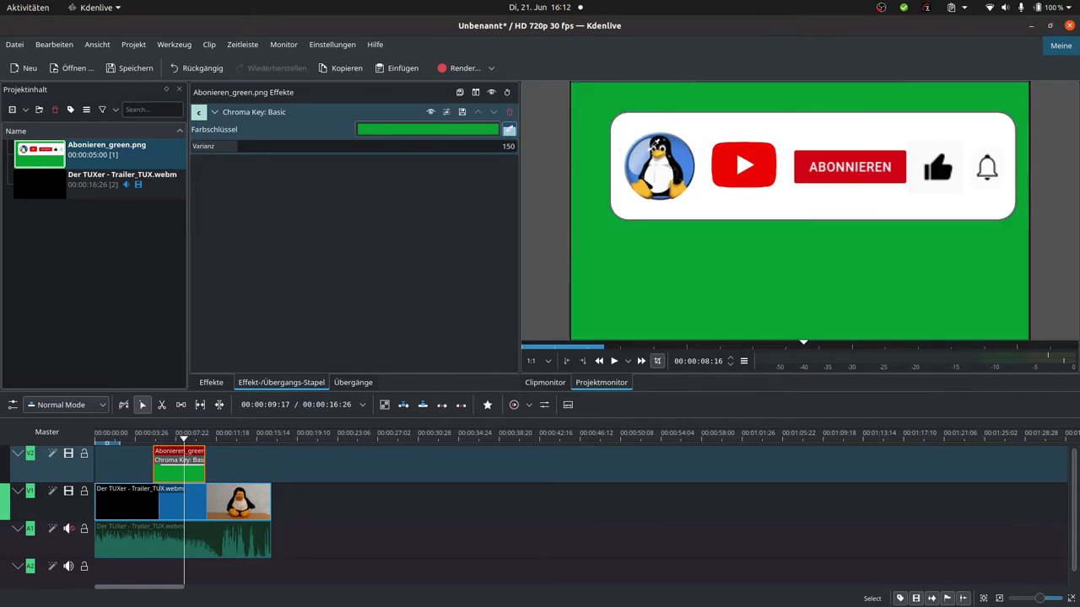
left_click(733, 149)
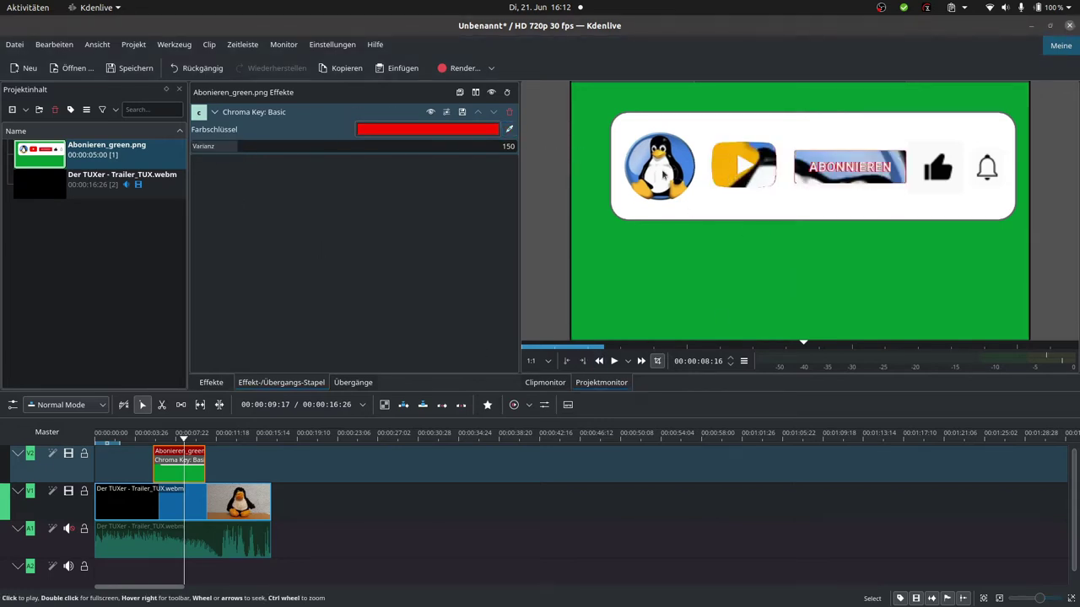
left_click(509, 129)
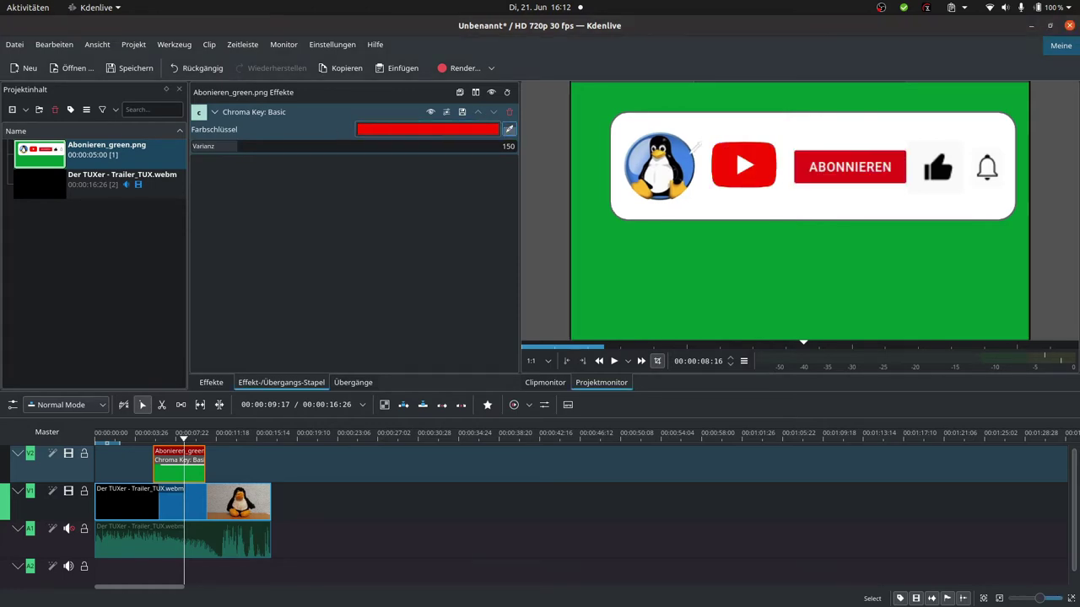
left_click(689, 151)
left_click(509, 129)
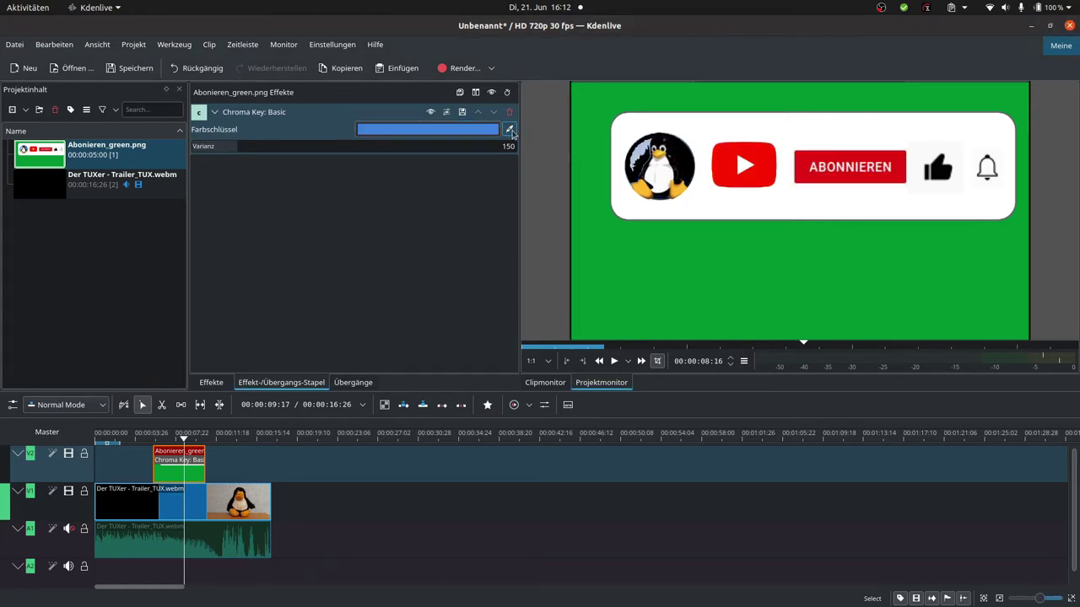
left_click(866, 126)
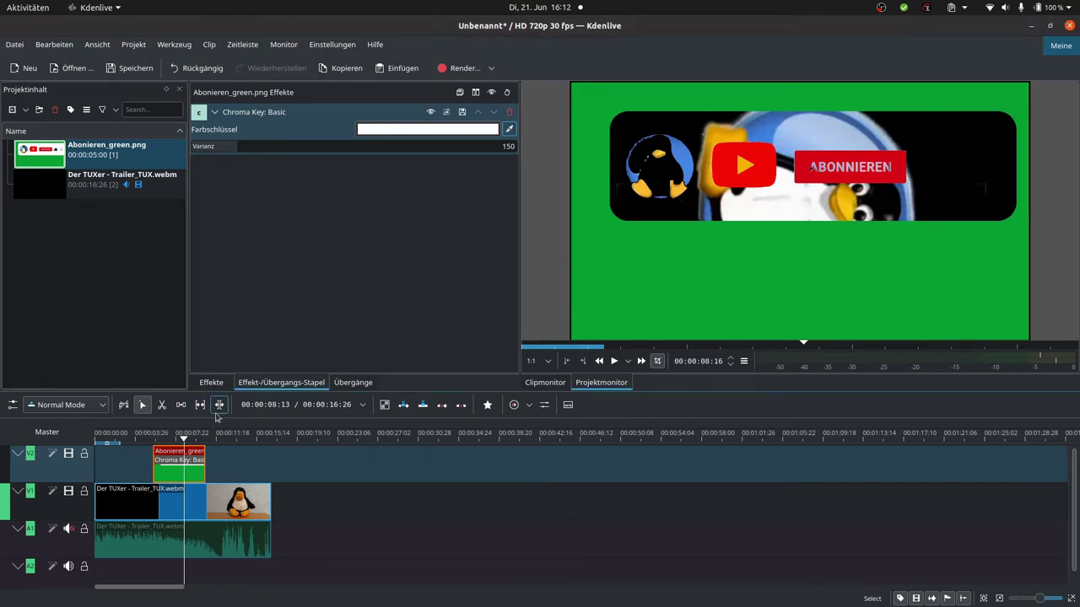
left_click(151, 437)
left_click(615, 361)
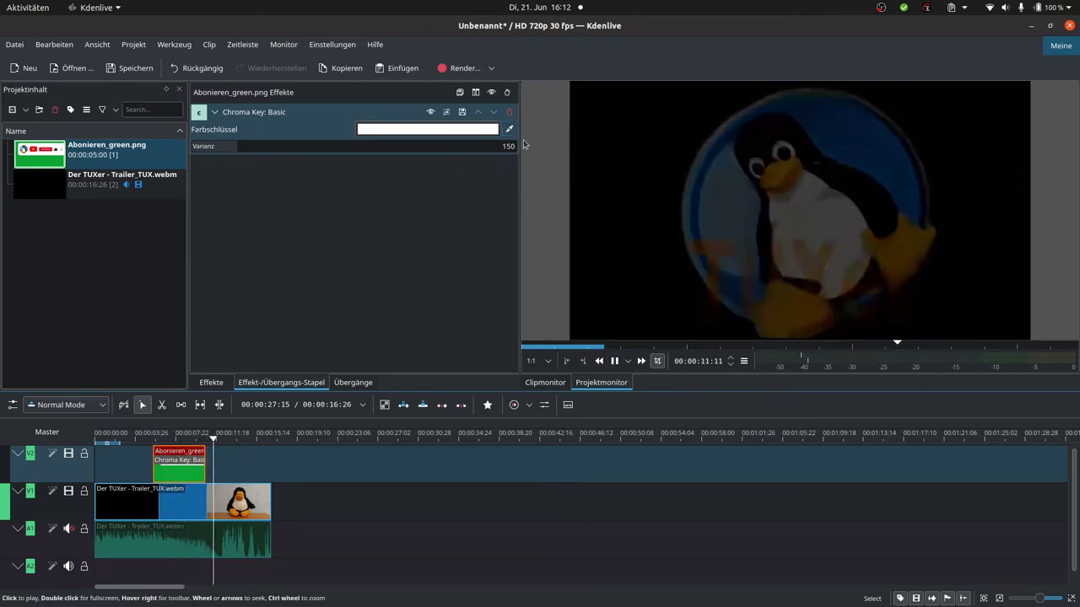
left_click(161, 434)
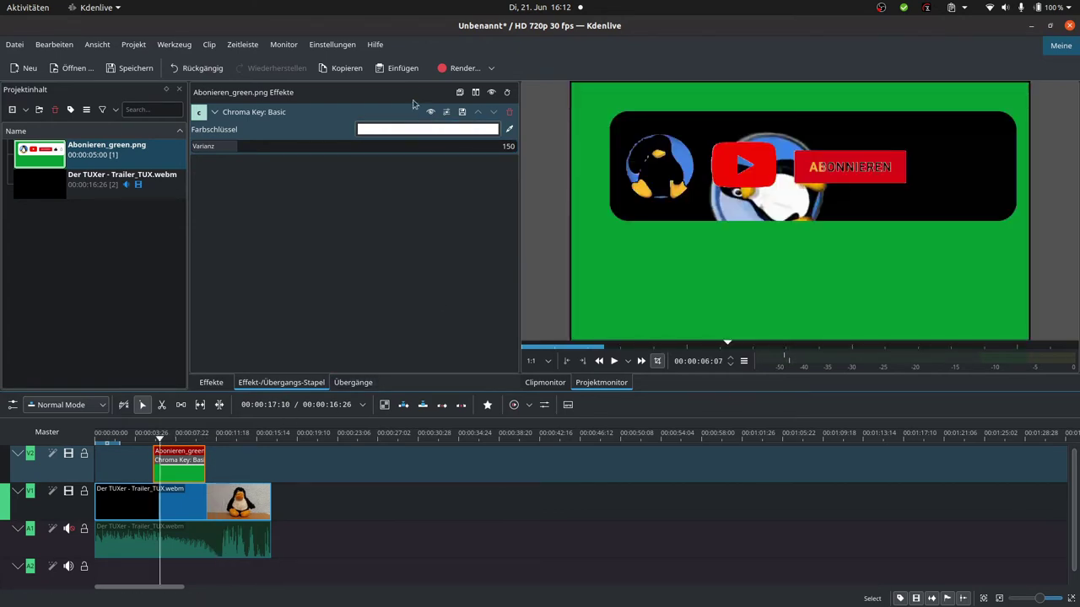
Set the Chroma Key colour back to the overlay's green background and play back the keyed section.
left_click(508, 129)
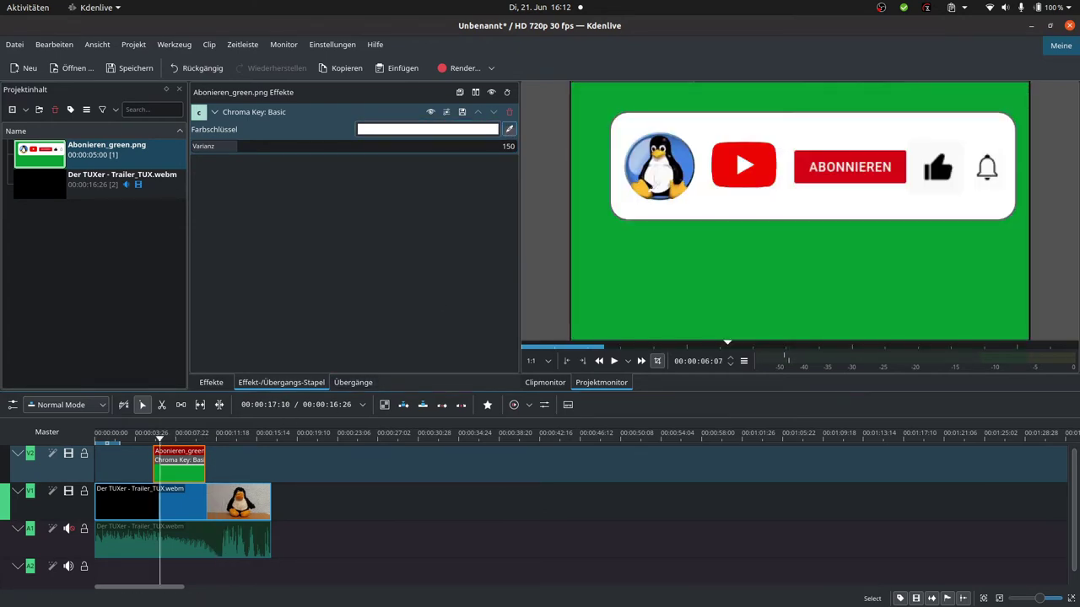
left_click(672, 260)
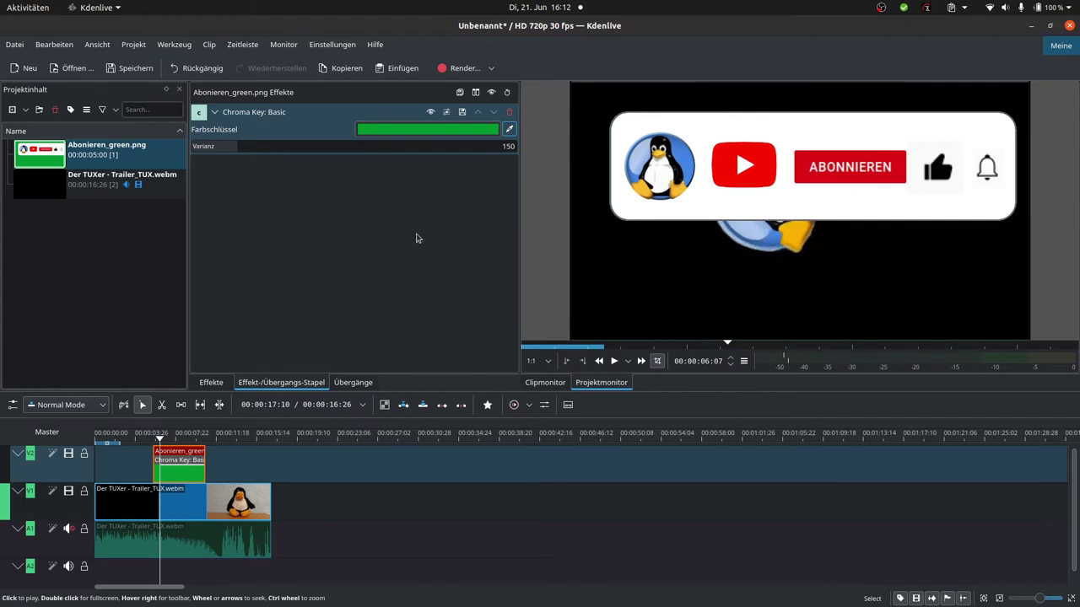
left_click(138, 434)
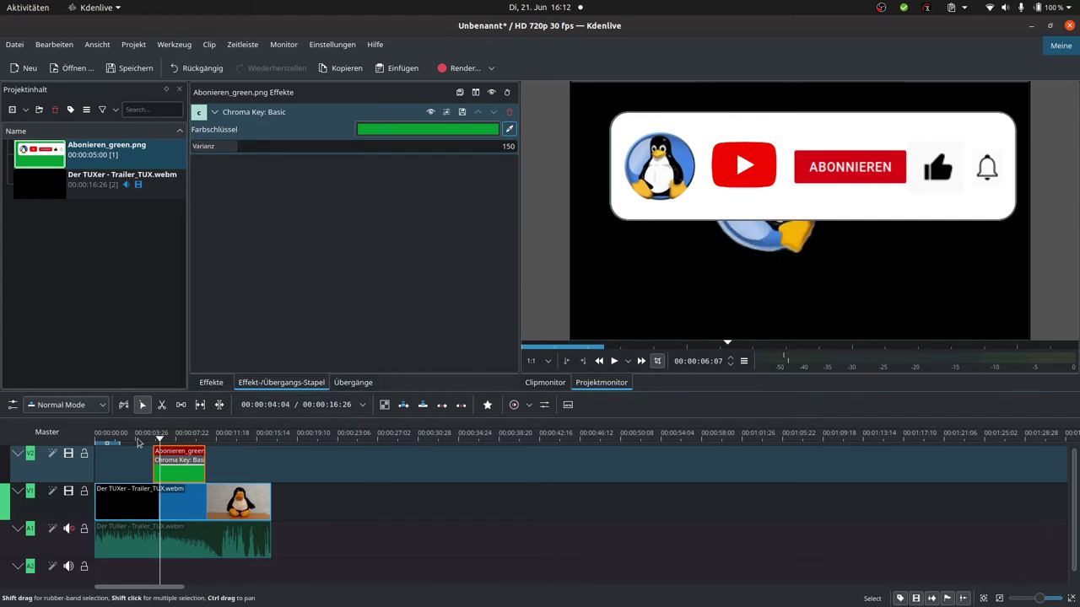
left_click(618, 366)
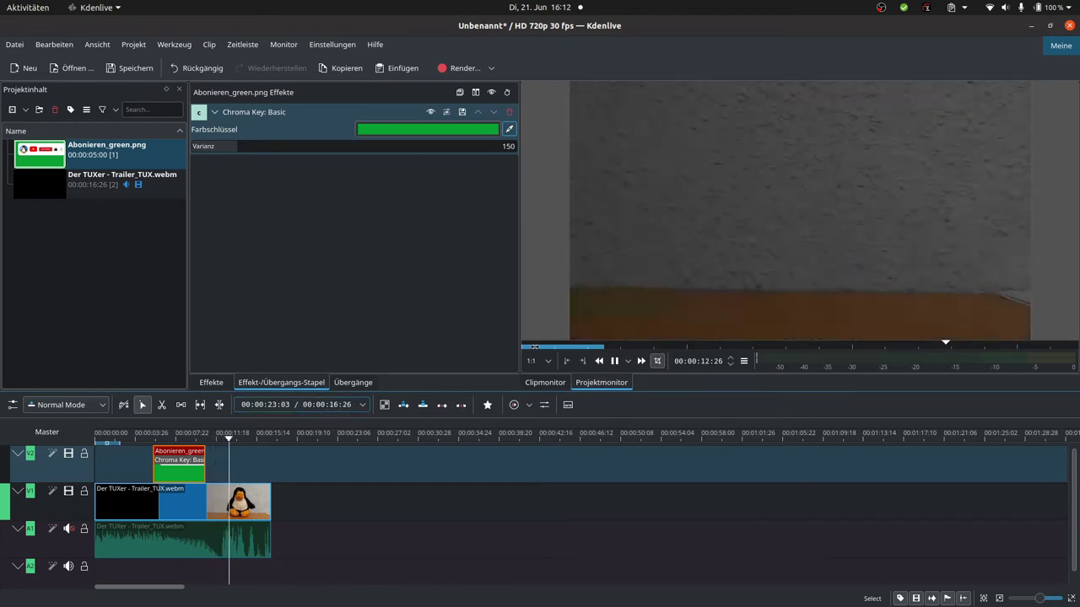
key("space")
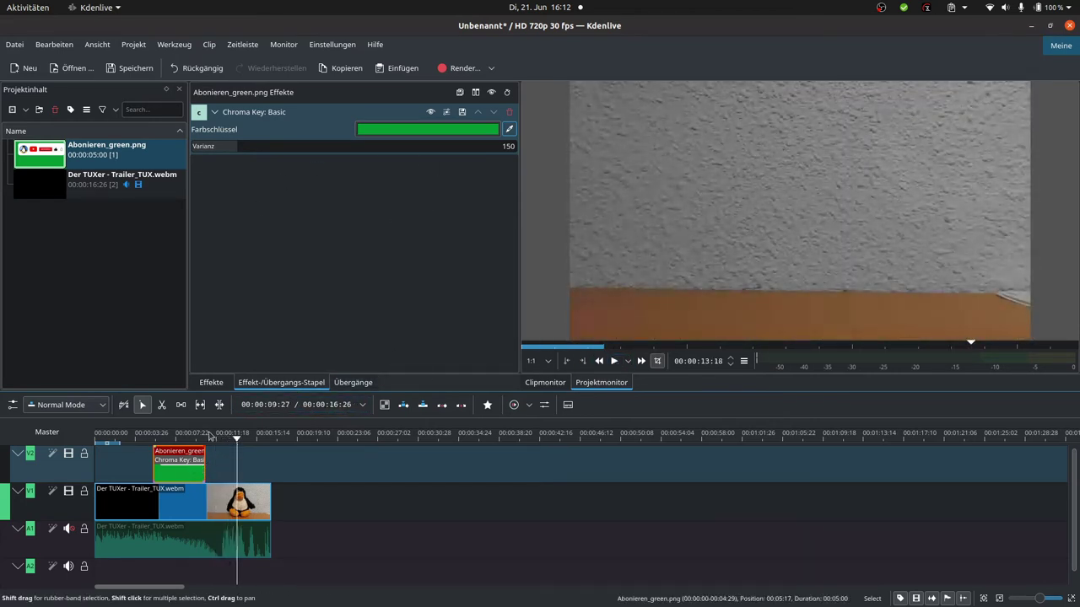
Add the Transformieren effect from Transform, Distort and Perspective to the Abonieren_green.png clip.
left_click(210, 384)
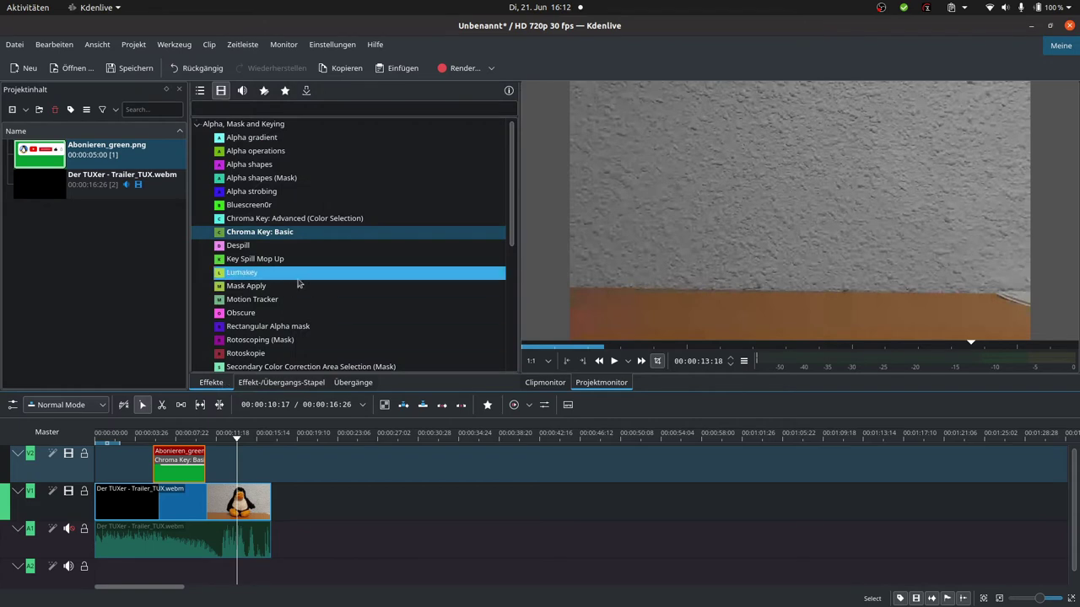
left_click(201, 127)
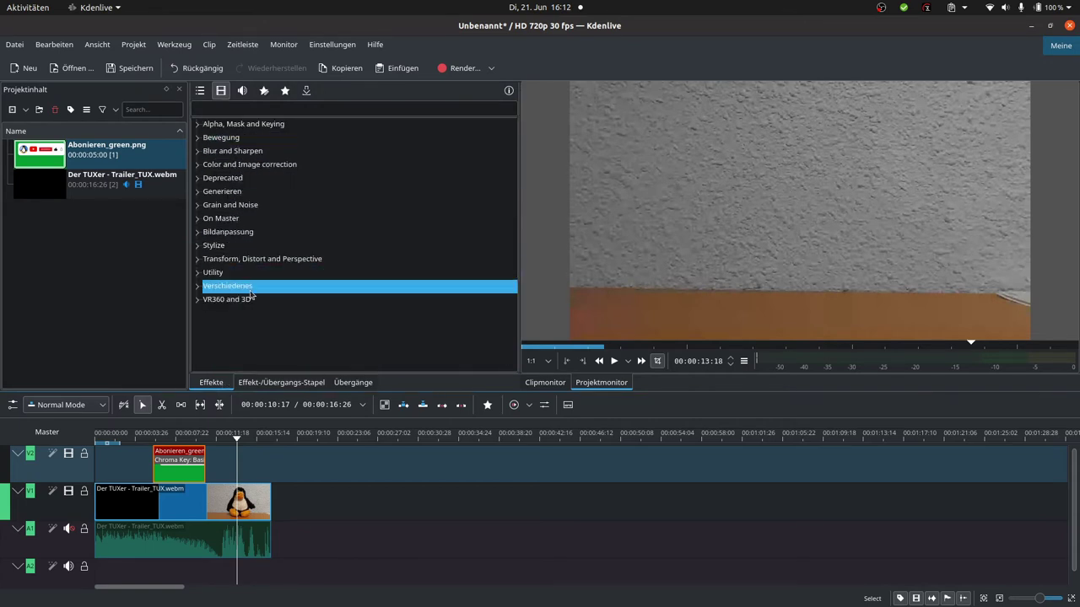
left_click(253, 259)
scroll(288, 293, "down", 6)
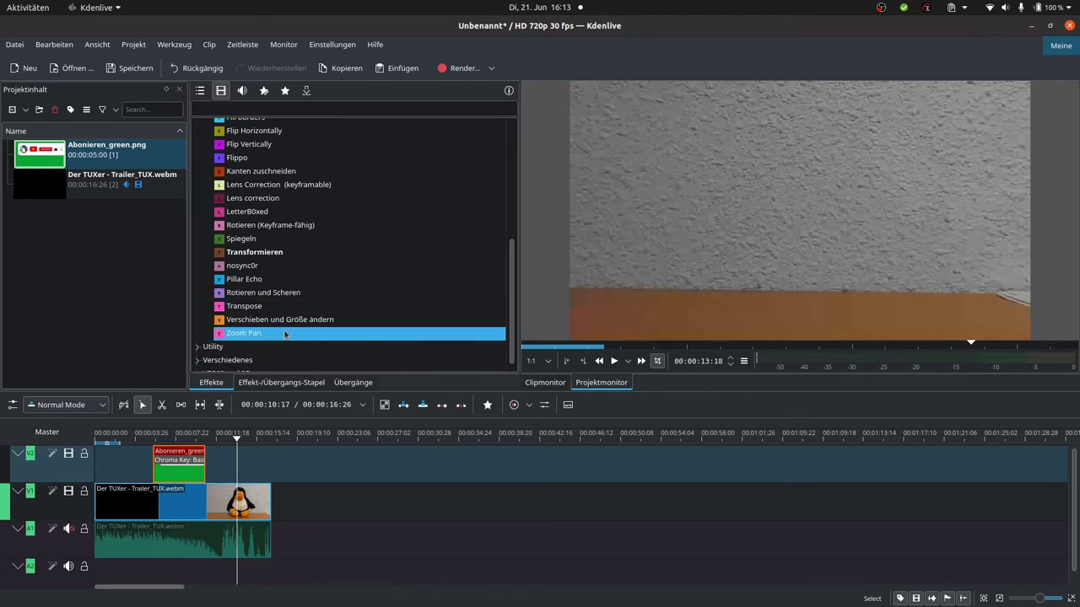
left_click(176, 476)
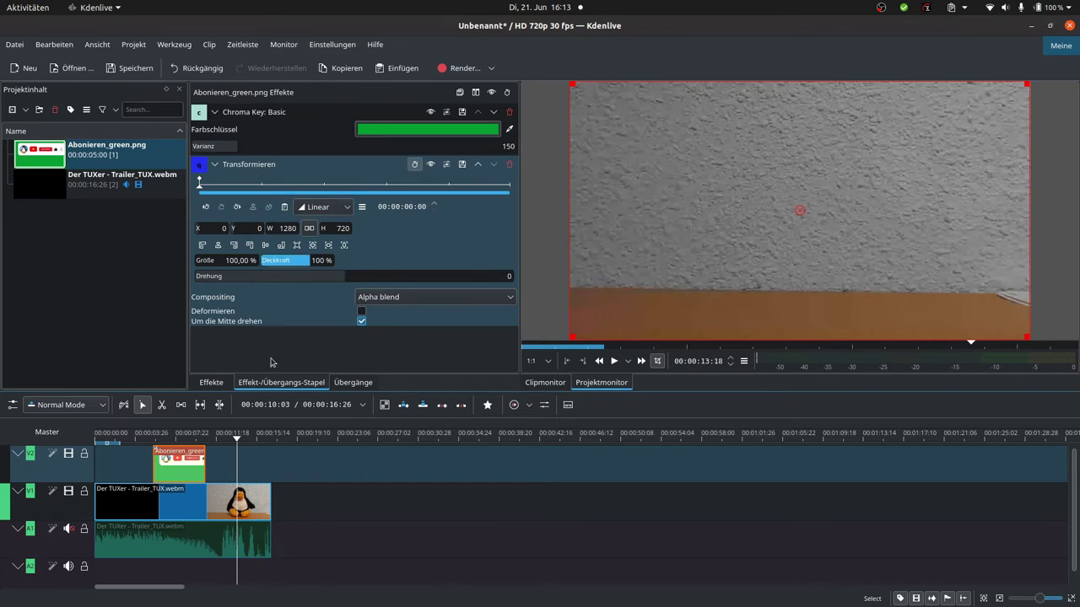
Shrink the overlay banner to about 43% and move it into the lower-right corner of the video frame, at about X 702, Y 497.
left_click(162, 439)
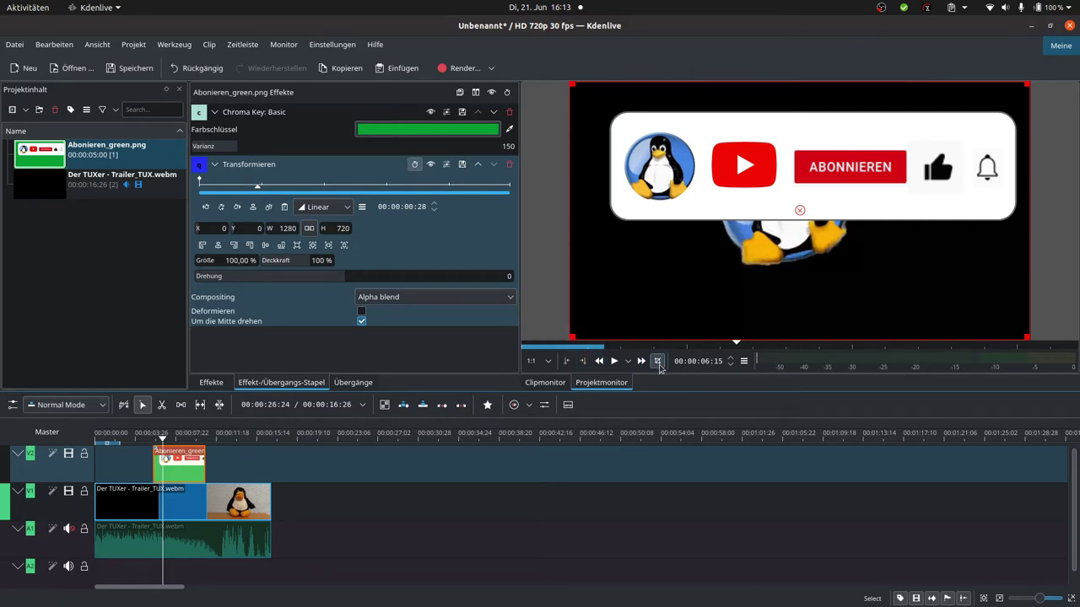
left_click(657, 361)
left_click(657, 361)
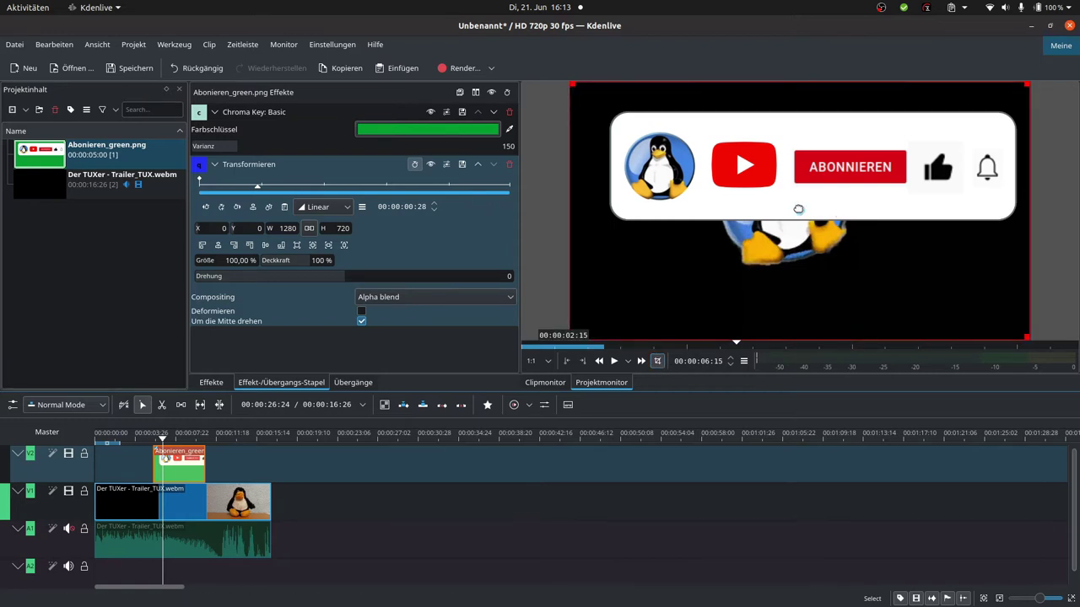
left_click_drag(786, 216, 749, 294)
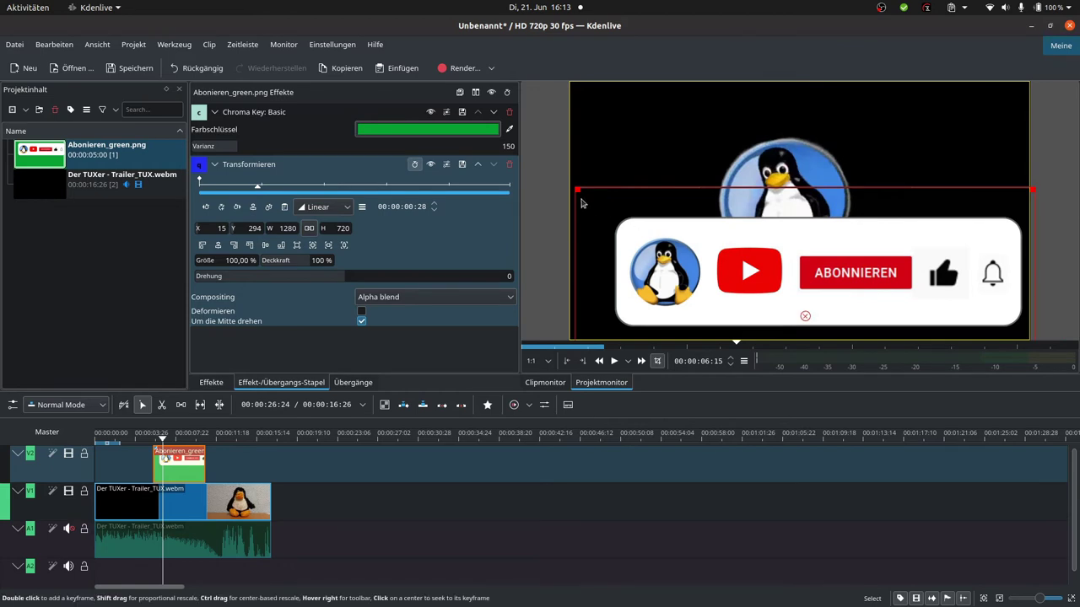
left_click_drag(580, 198, 744, 298)
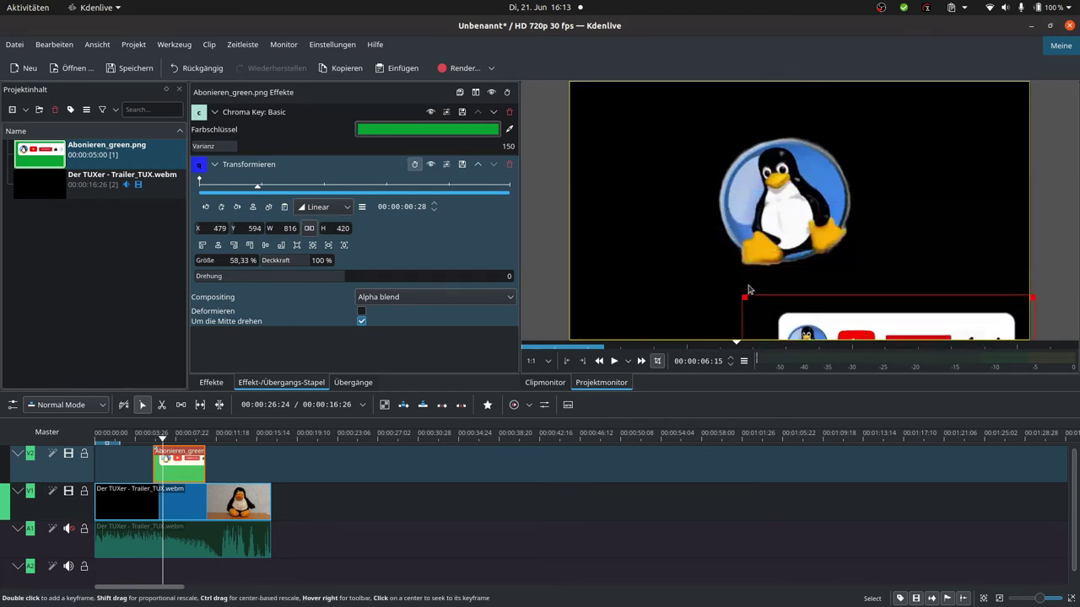
left_click_drag(747, 289, 816, 268)
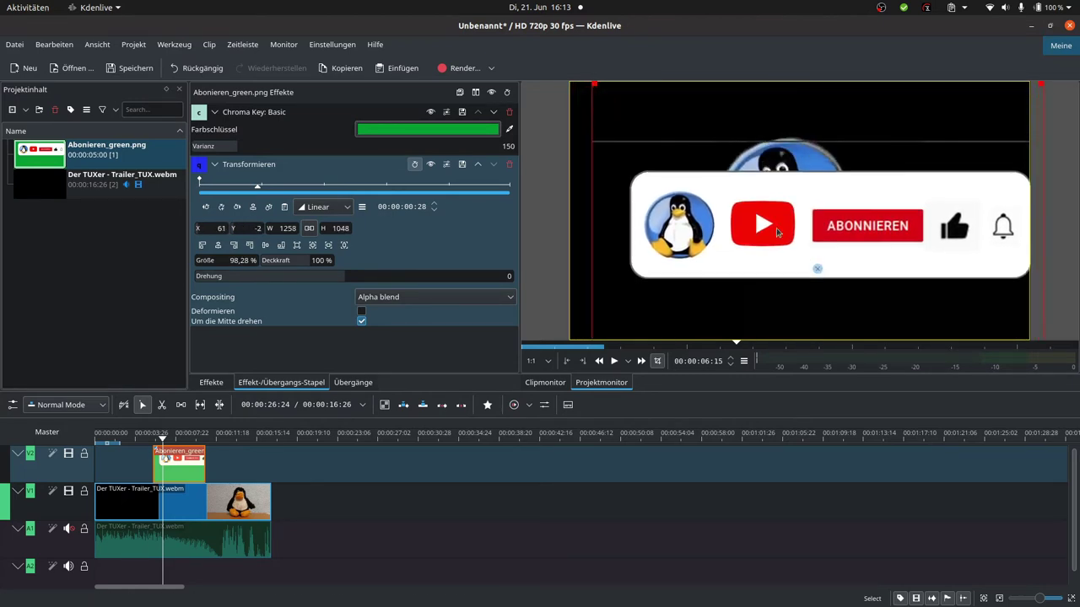
left_click_drag(594, 89, 818, 269)
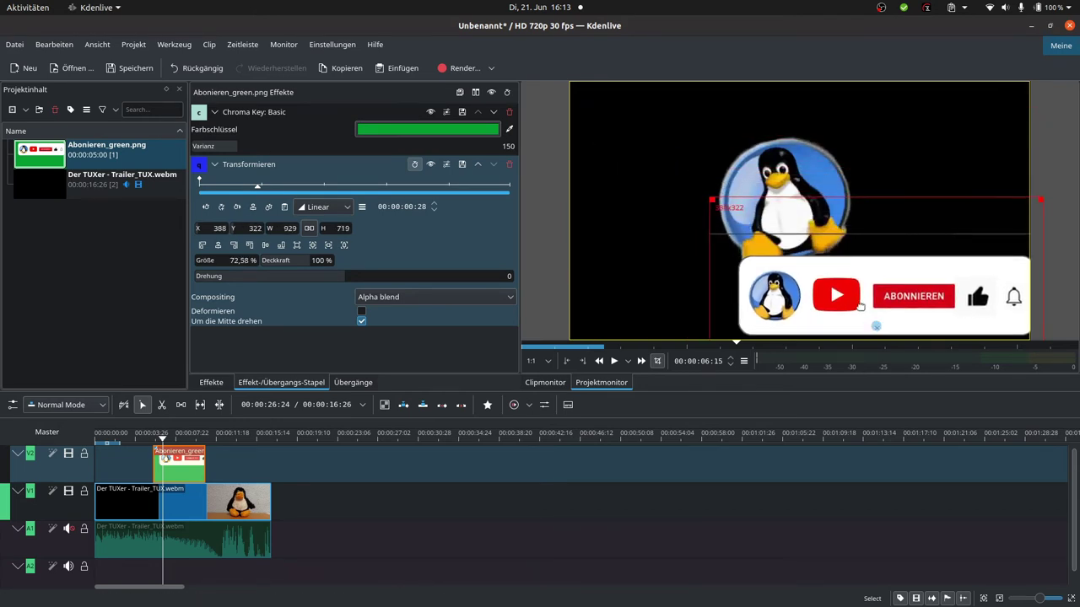
left_click_drag(877, 327, 772, 211)
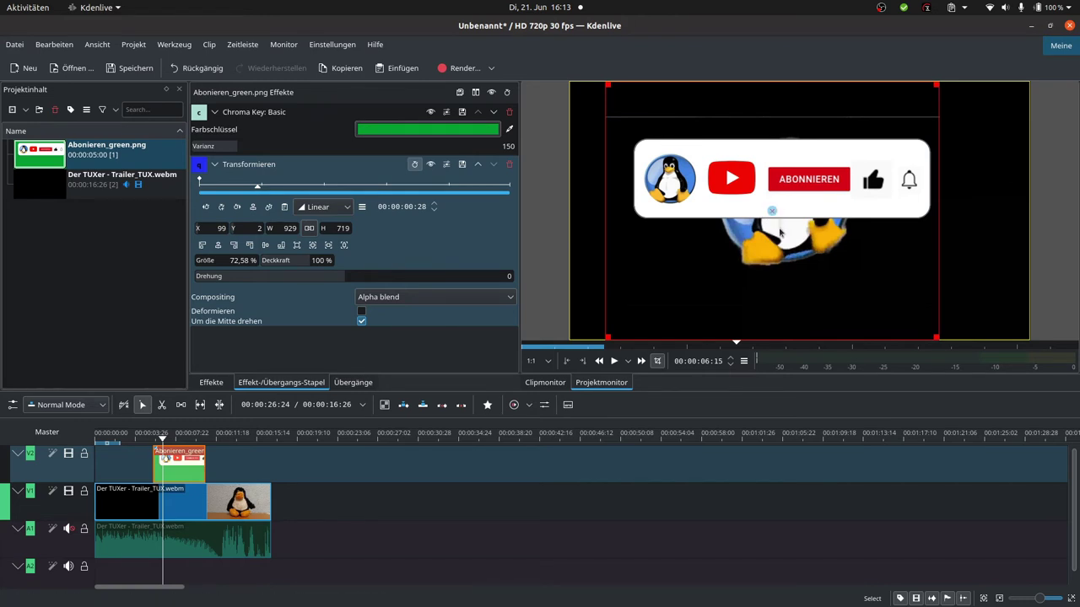
left_click_drag(609, 85, 741, 210)
left_click_drag(838, 275, 920, 325)
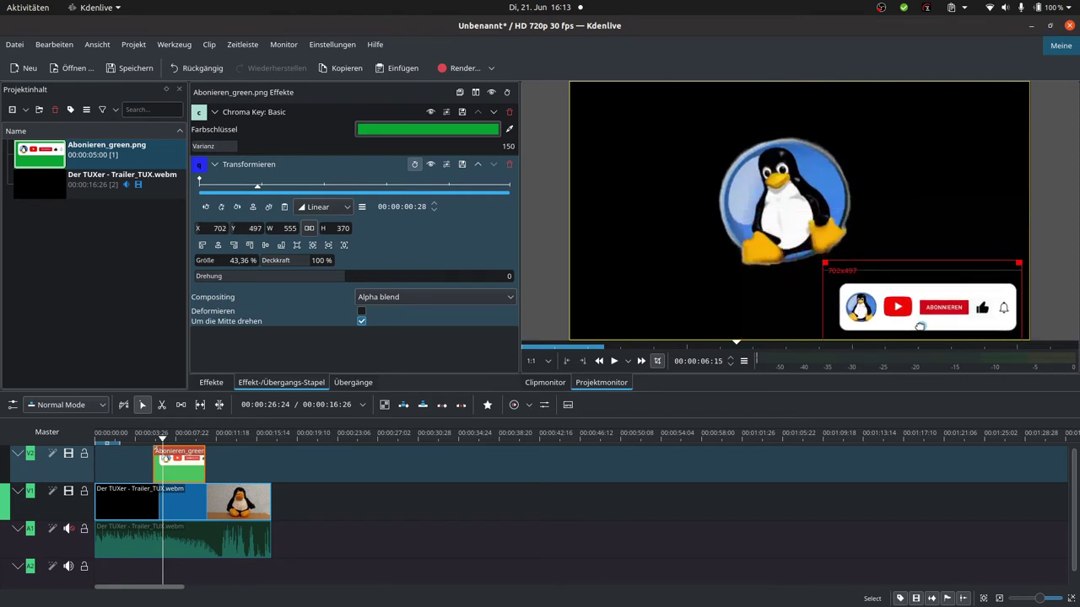
Reduce the banner to about 34% and place it at about X 777, Y 536, and play back that section.
left_click_drag(824, 263, 840, 276)
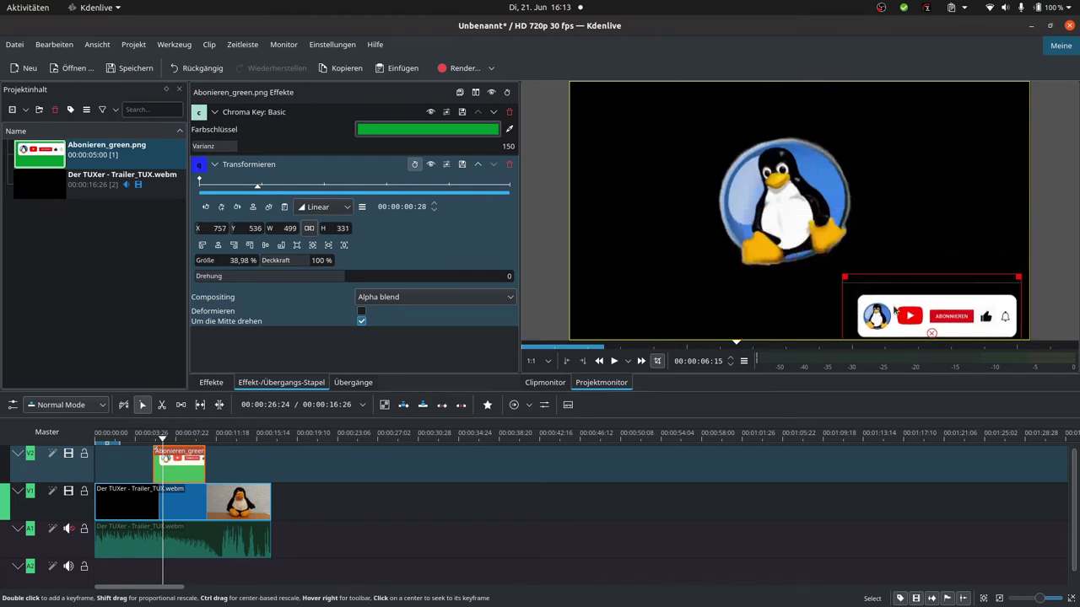
left_click_drag(928, 329, 905, 312)
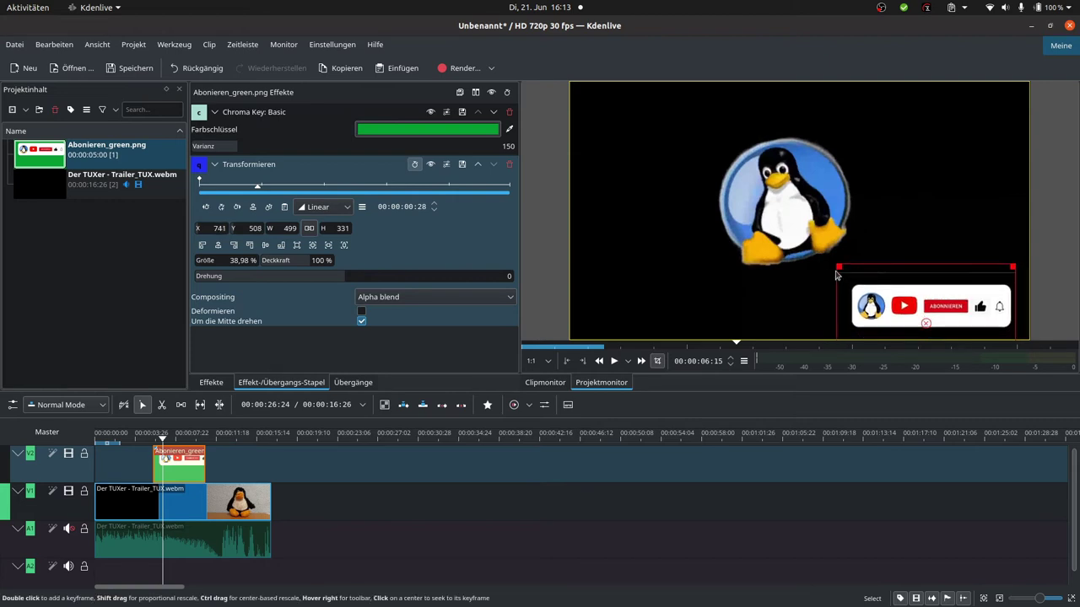
left_click_drag(836, 275, 860, 288)
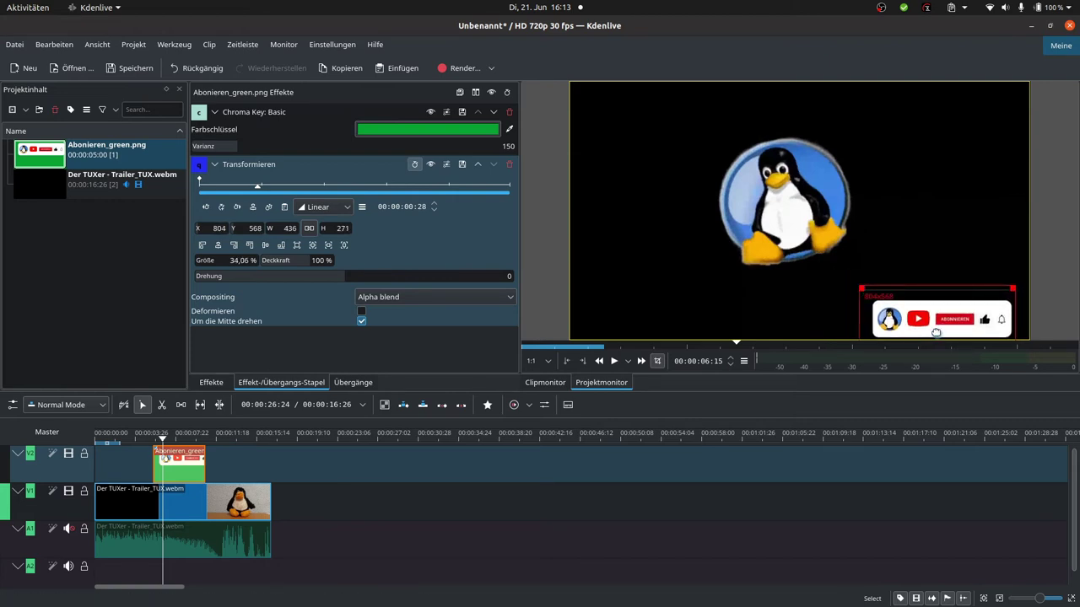
left_click_drag(936, 333, 928, 322)
left_click(142, 434)
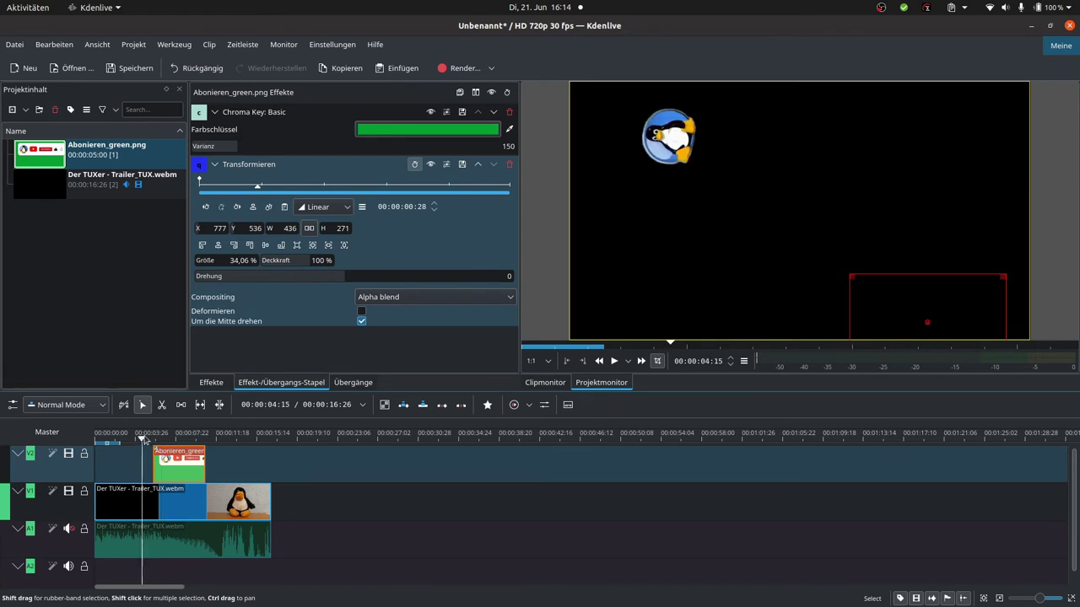
left_click(615, 361)
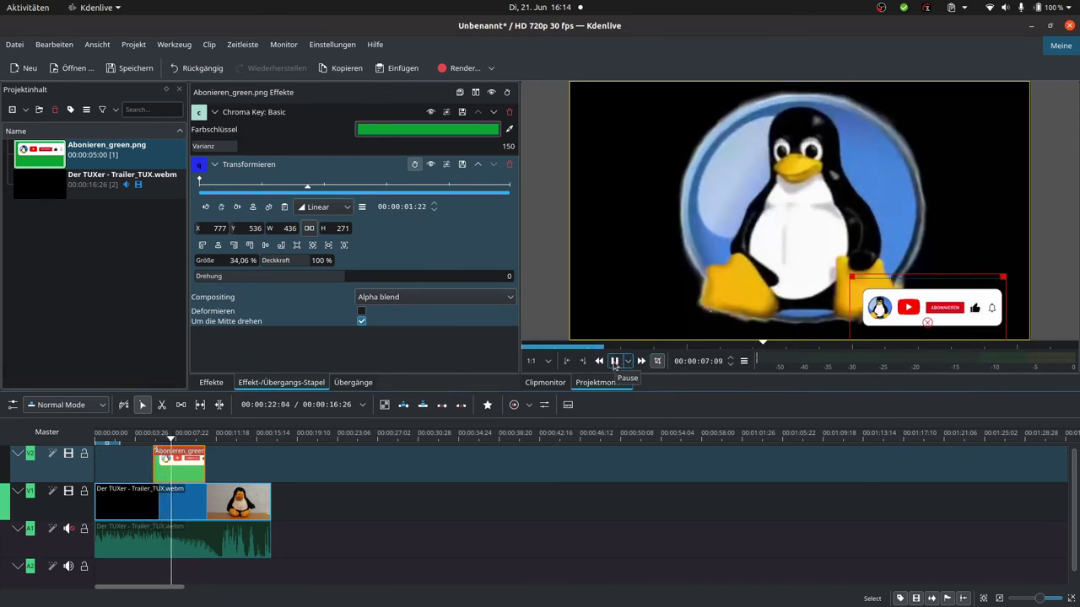
left_click(615, 361)
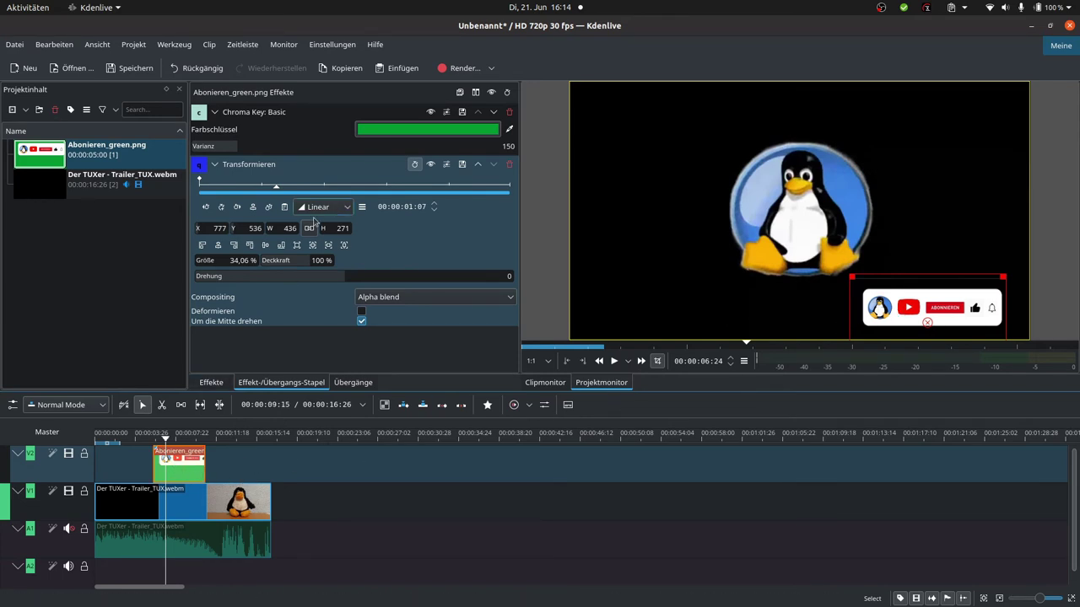
Add Transformieren keyframes to the banner at 00:00:04:29, 00:00:00:29 and about 00:00:04:00.
left_click(510, 181)
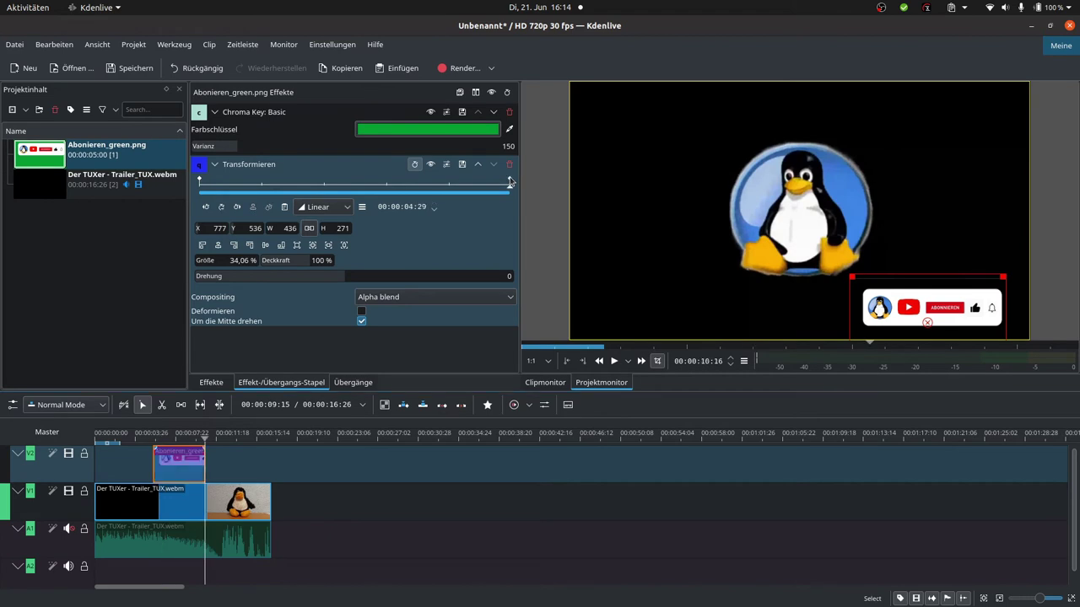
left_click(261, 182)
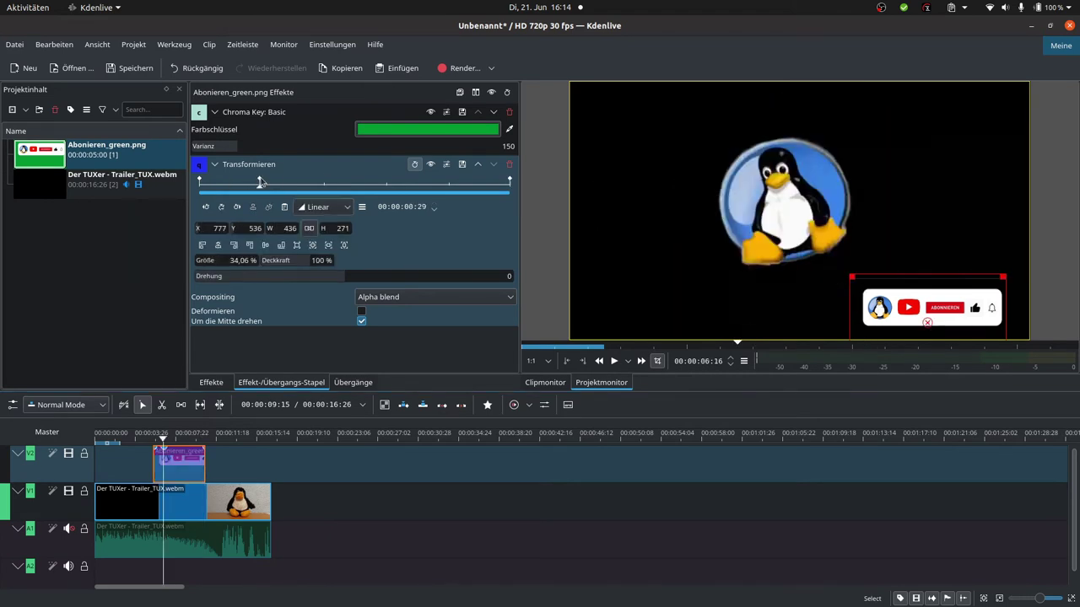
left_click(448, 182)
left_click(261, 183)
Set the banner's rotation to -360 at the first Transformieren keyframe and to 360 at the last one.
left_click(201, 182)
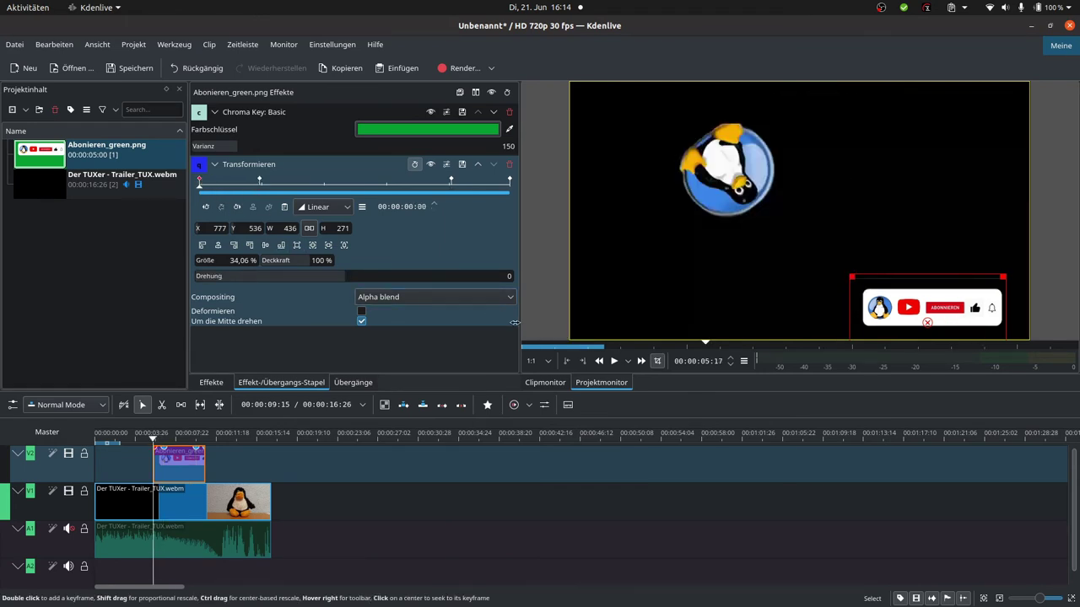
left_click_drag(332, 279, 158, 280)
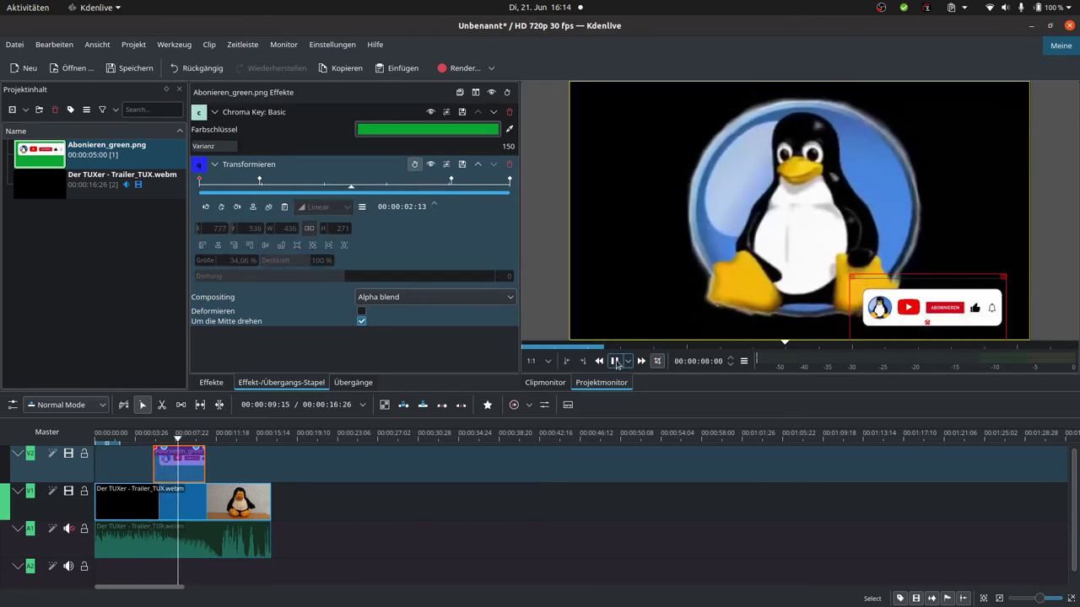
left_click(615, 361)
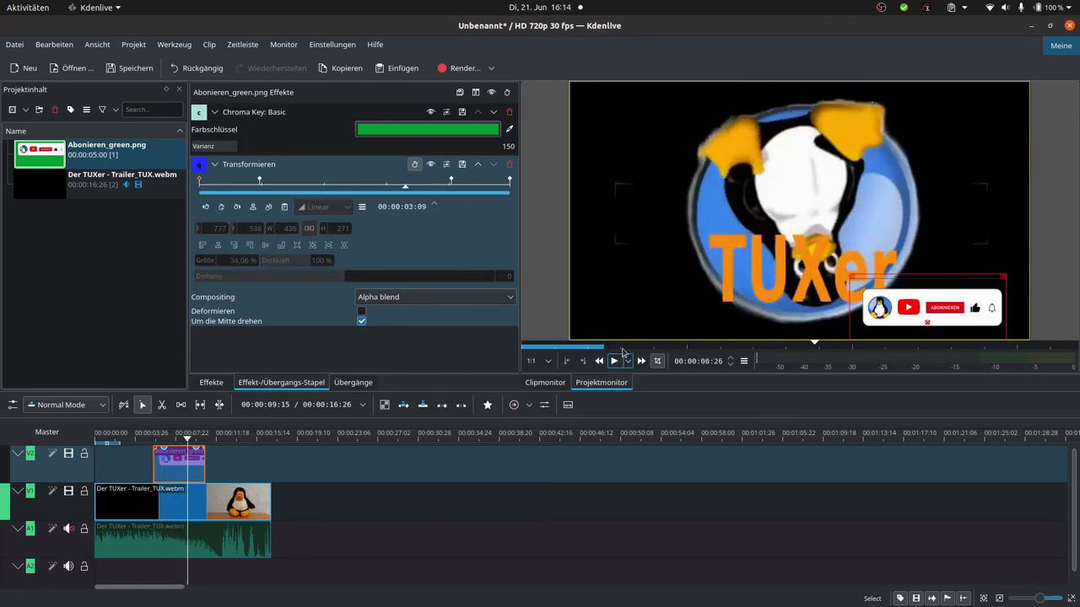
left_click(510, 180)
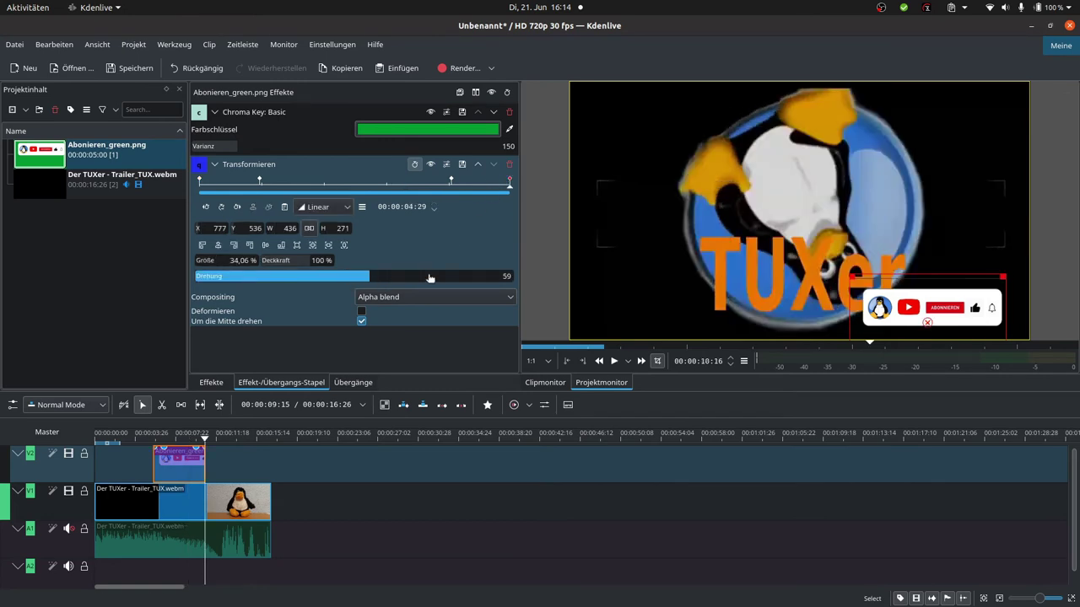
left_click_drag(429, 278, 520, 278)
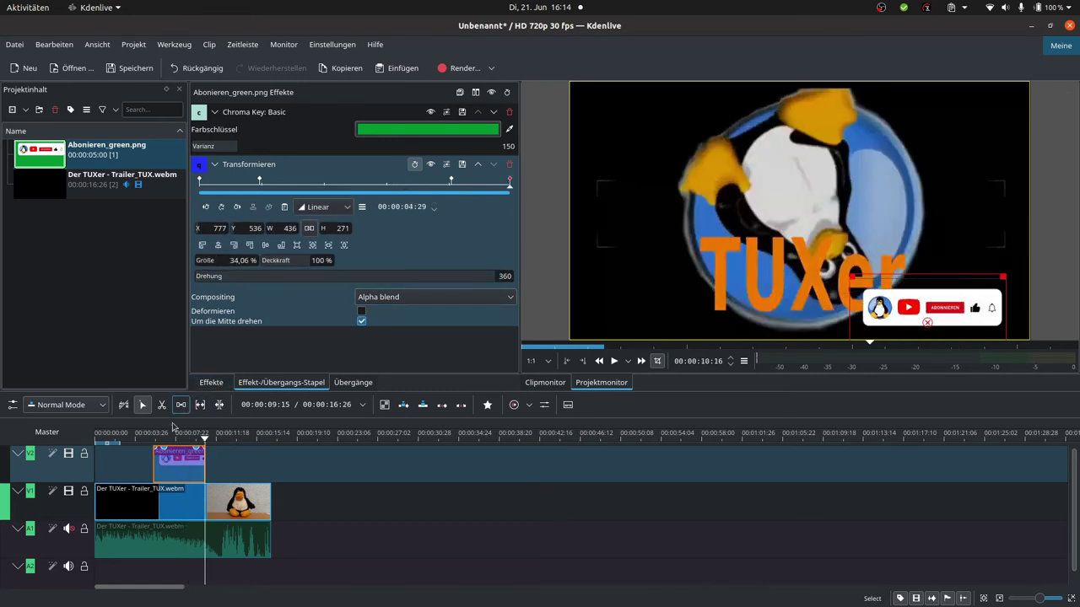
Lengthen the Abonieren_green.png clip on V2 to 00:00:08:29 and give it a 00:00:01:23 fade-in and a fade-out.
left_click_drag(204, 466, 162, 455)
left_click(148, 454)
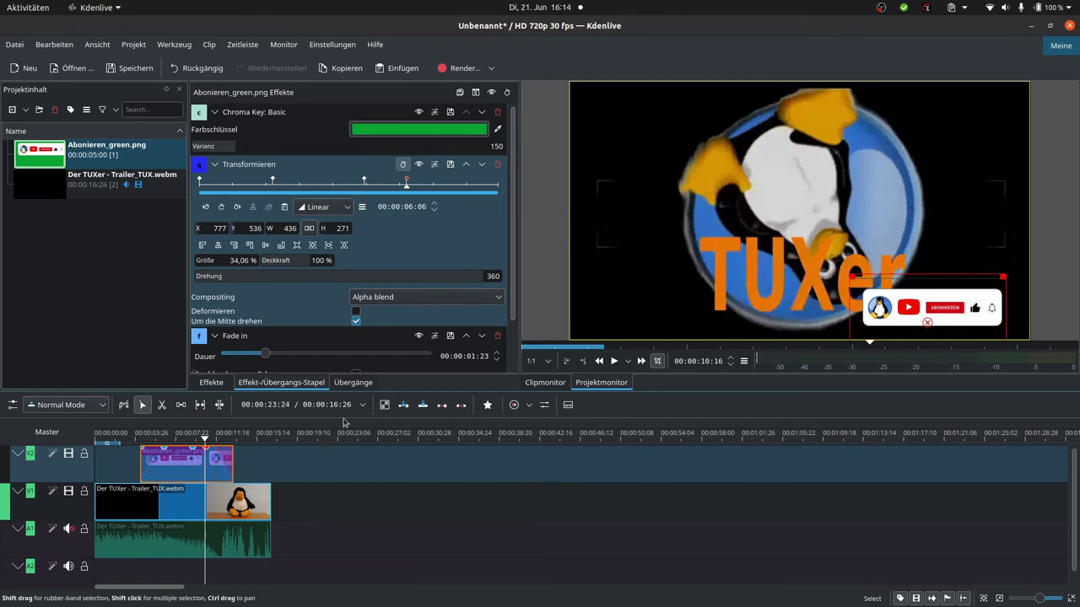
Set the banner's size to 10% at the first keyframe and move the last two keyframes to 00:00:06:23 and the clip's end.
left_click(199, 180)
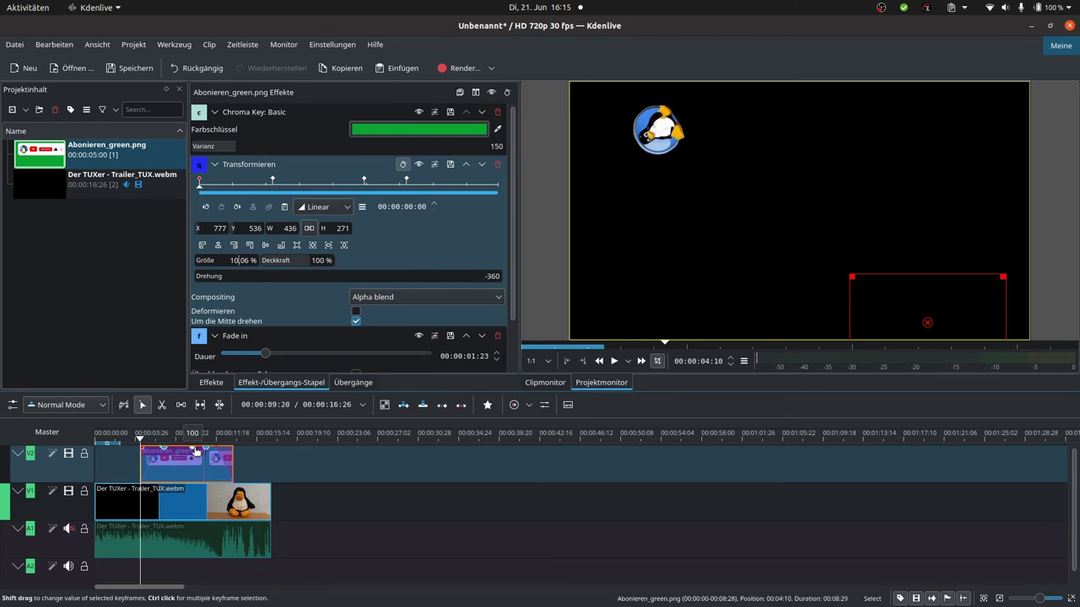
left_click_drag(409, 183, 505, 187)
mouse_move(365, 181)
left_mouse_down()
mouse_move(437, 184)
mouse_move(427, 185)
left_mouse_up()
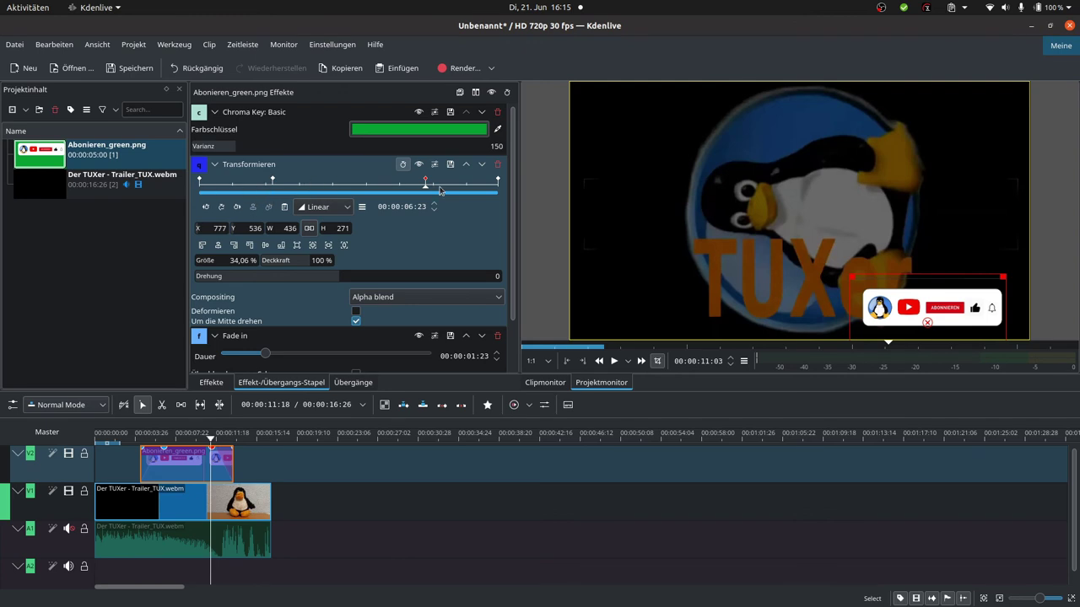
Play back the rotating banner animation from just before the overlay clip, and jump to the end of the project.
left_click(132, 437)
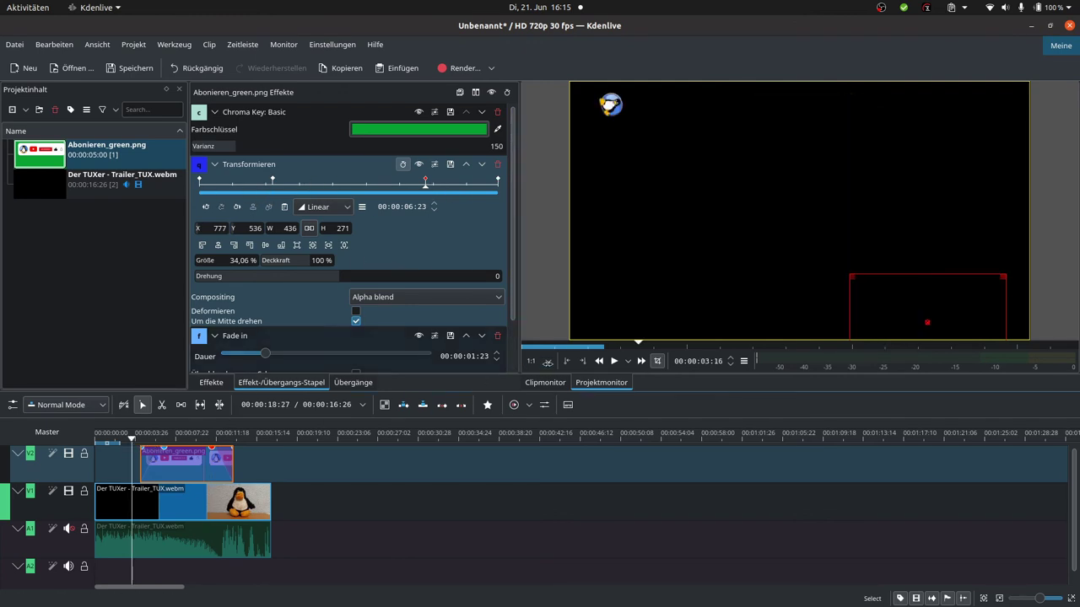
left_click(613, 361)
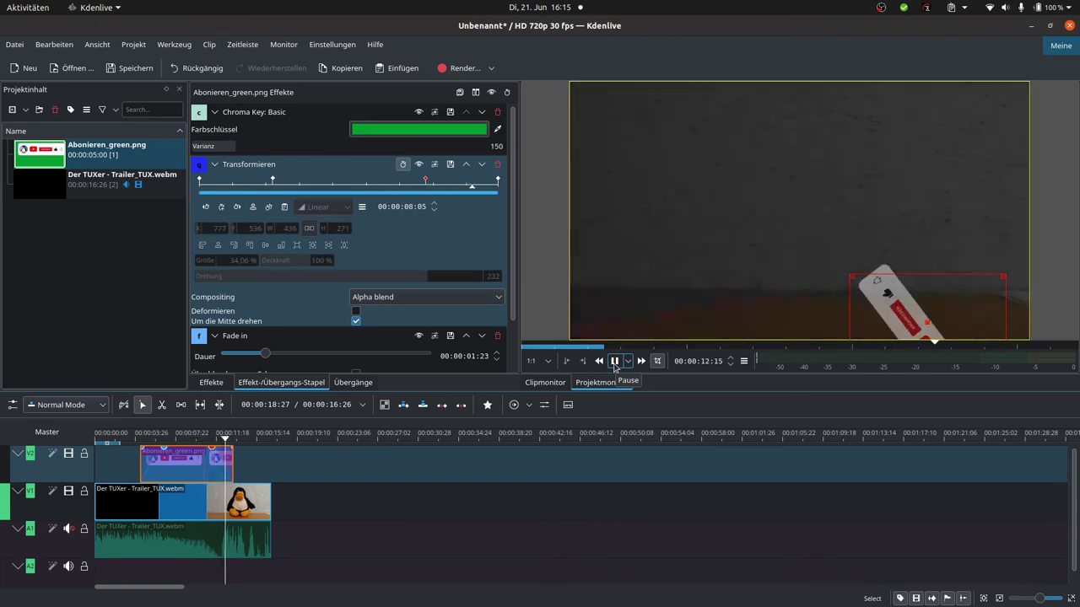
left_click(641, 361)
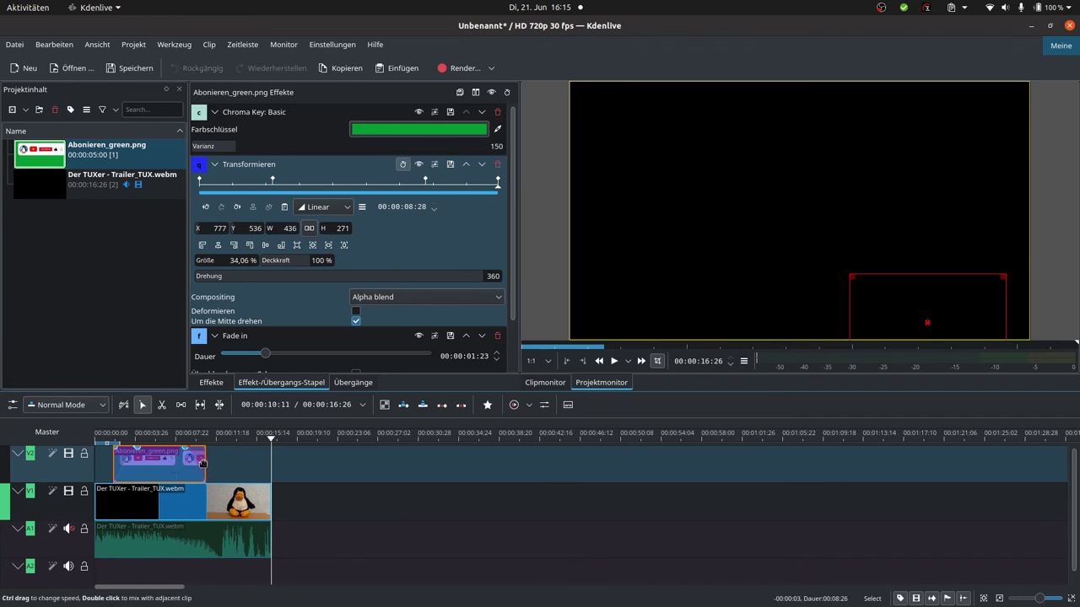
Try trimming the end of the overlay clip to a duration of 00:00:06:21, and undo the trim.
left_click_drag(202, 463, 180, 460)
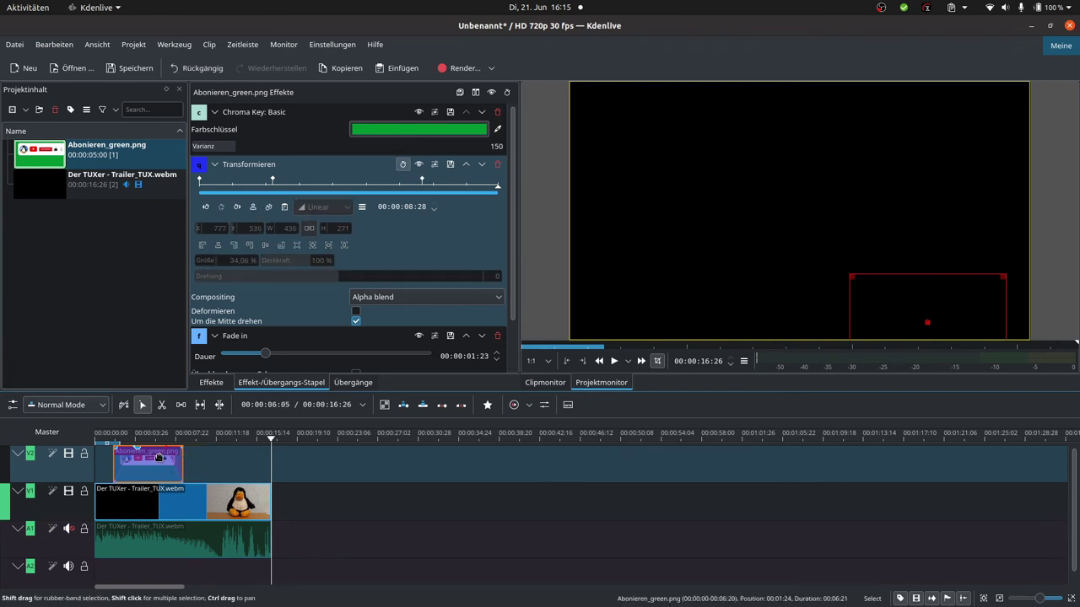
left_click(54, 44)
left_click(67, 61)
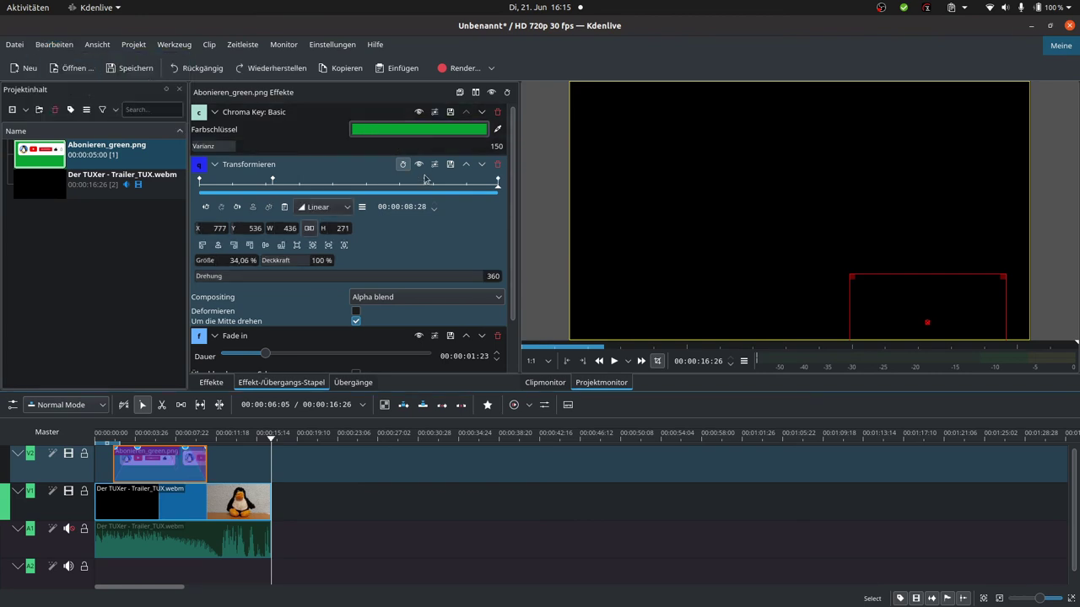
Move the last two Transformieren keyframes to 00:00:05:00 and 00:00:06:28, and trim the overlay clip to 00:00:06:28.
left_click_drag(428, 182, 368, 183)
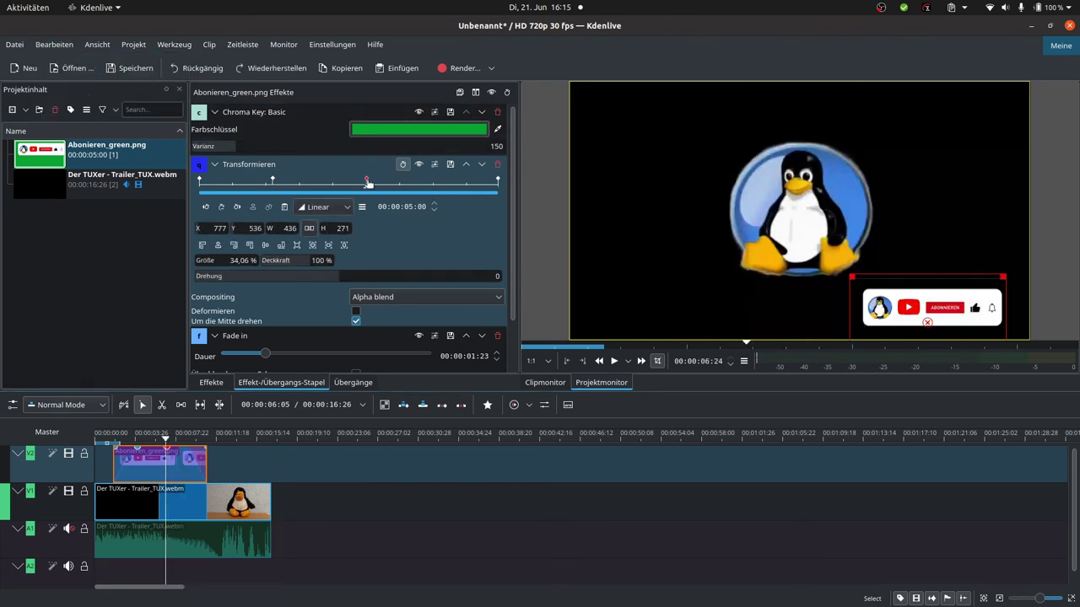
left_click_drag(500, 182, 432, 182)
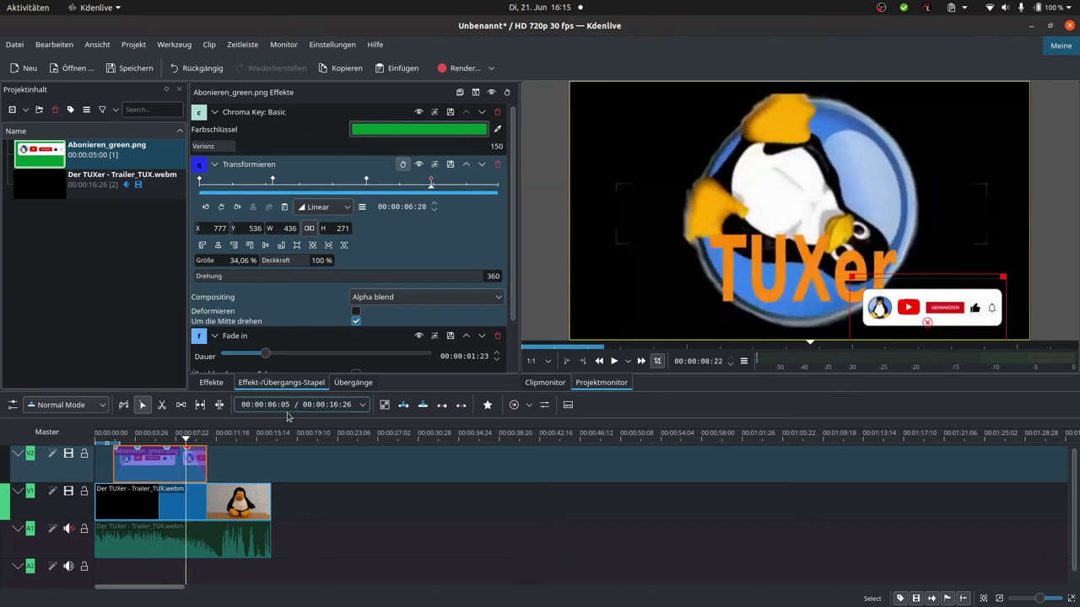
left_click_drag(206, 460, 186, 456)
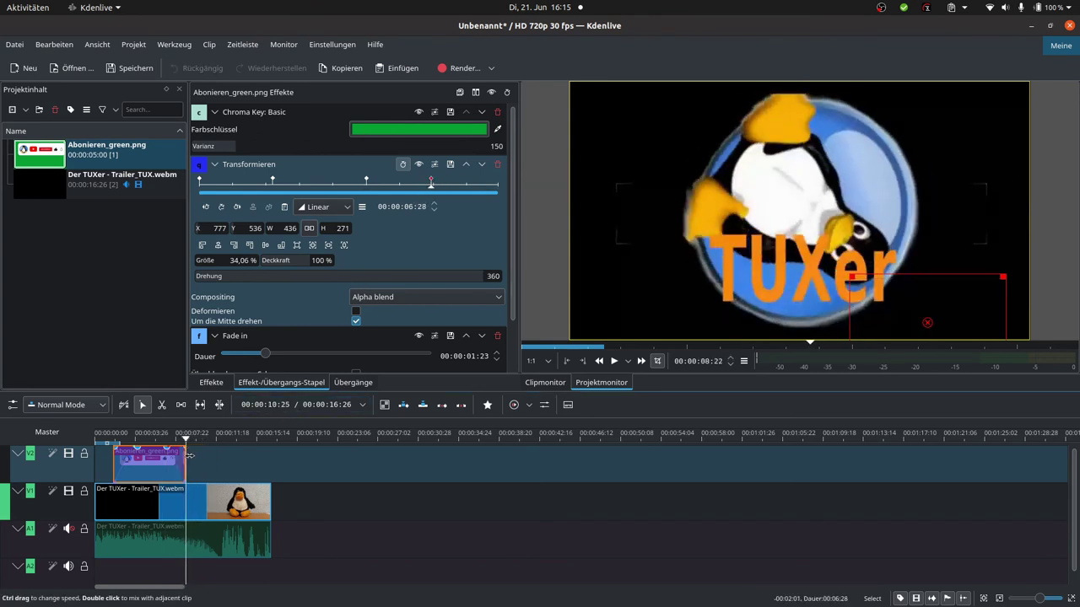
Move the last two keyframes to 00:00:08:28 and 00:00:06:27, and shift the overlay clip on V2 to start at about 00:00:03:16.
left_click_drag(433, 182, 502, 182)
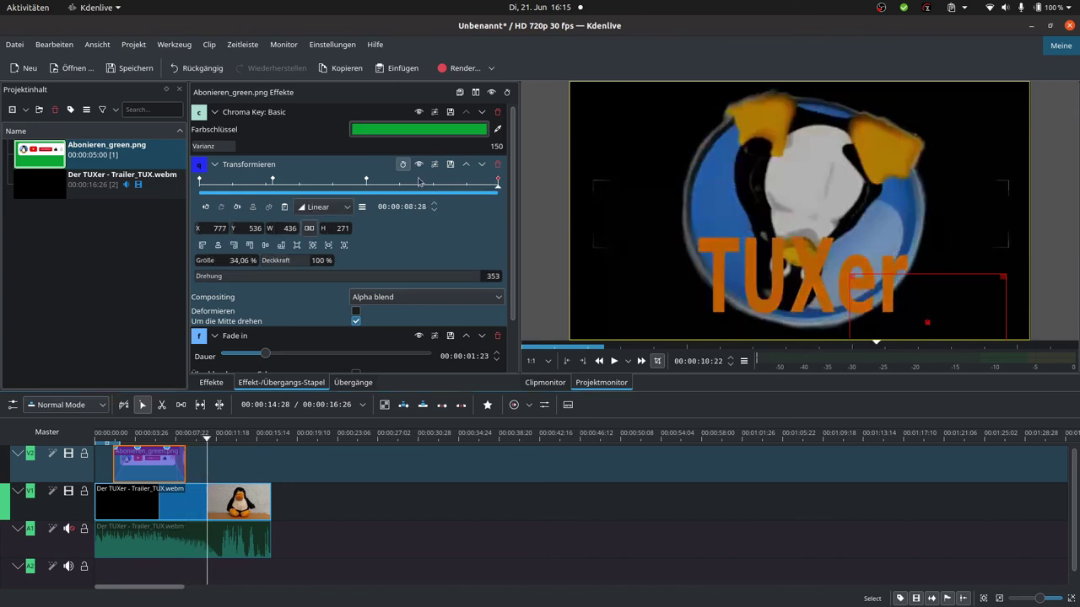
left_click_drag(371, 181, 429, 182)
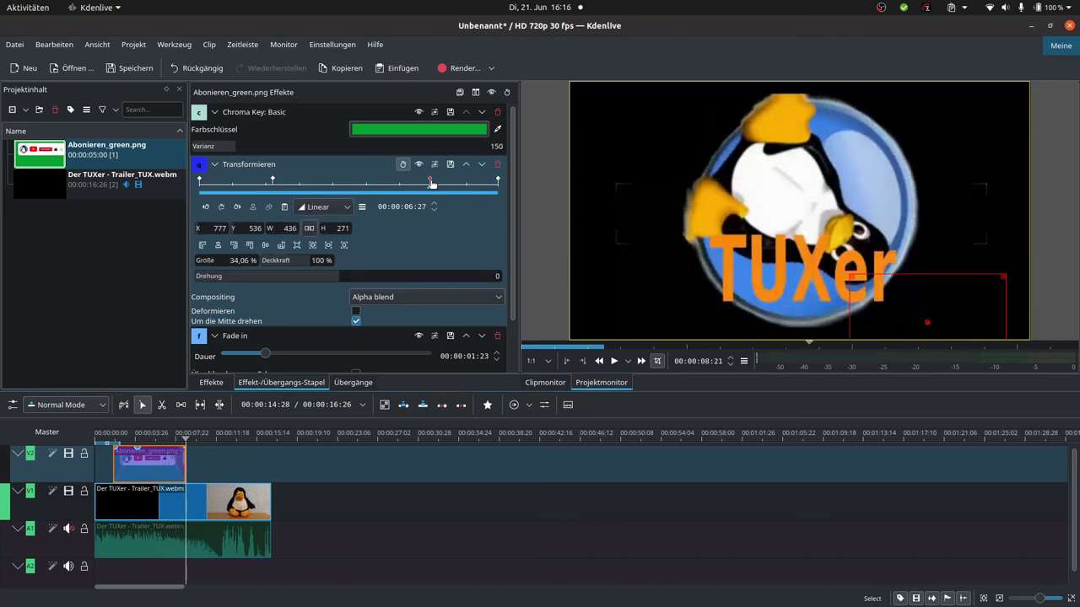
left_click_drag(115, 456, 133, 452)
Play back the timeline from 00:00:02:28 to check the animated banner over the trailer.
left_click(124, 450)
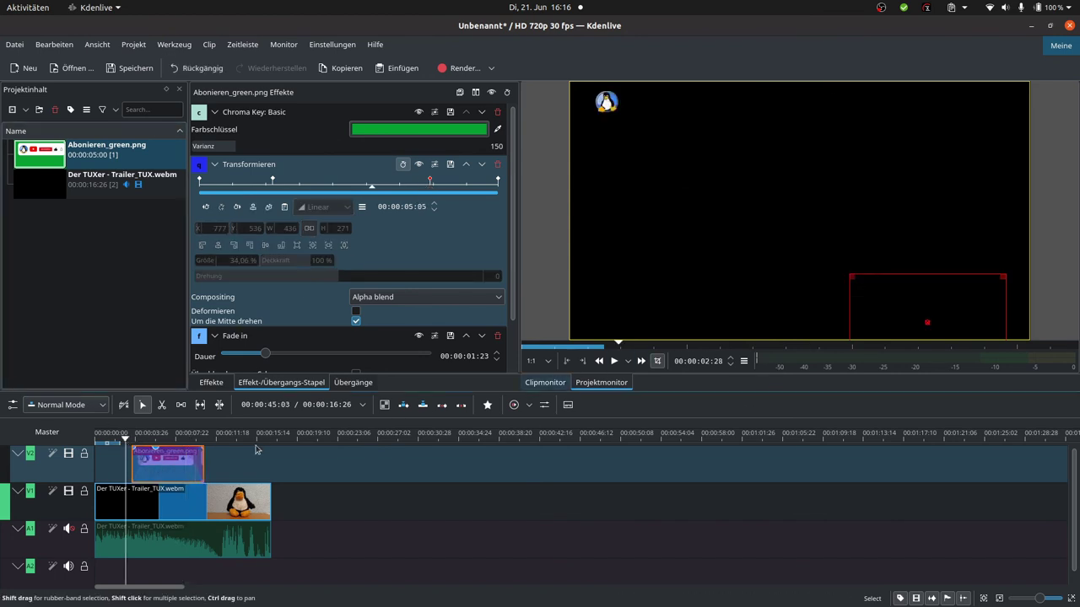
left_click(234, 488)
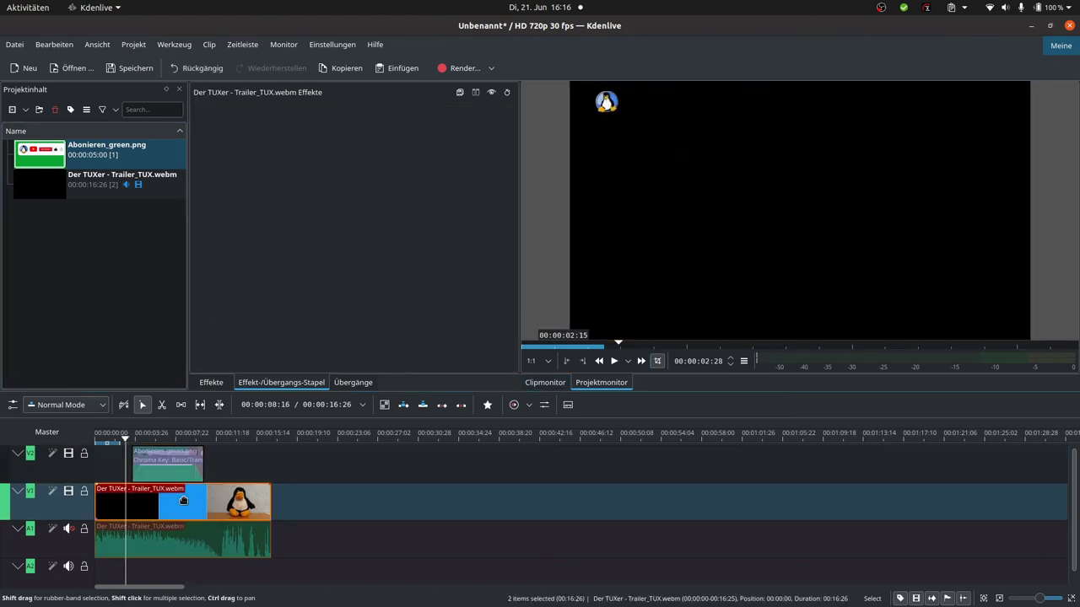
left_click(615, 361)
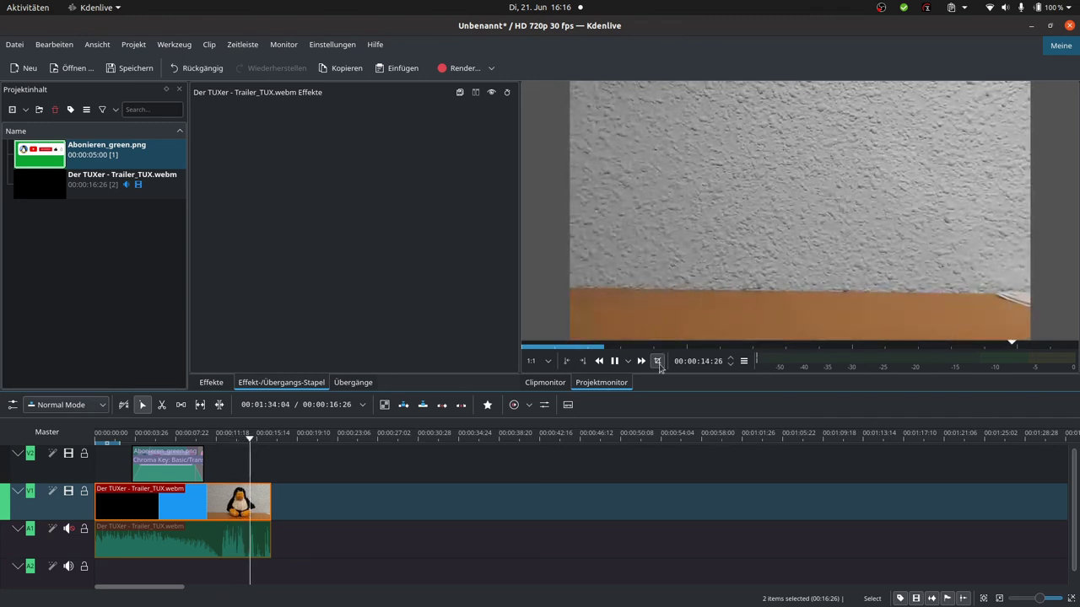
key("space")
Review the source Abonieren_green.png in the project bin and the effects on its V2 clip, and replay the timeline.
left_click(159, 150)
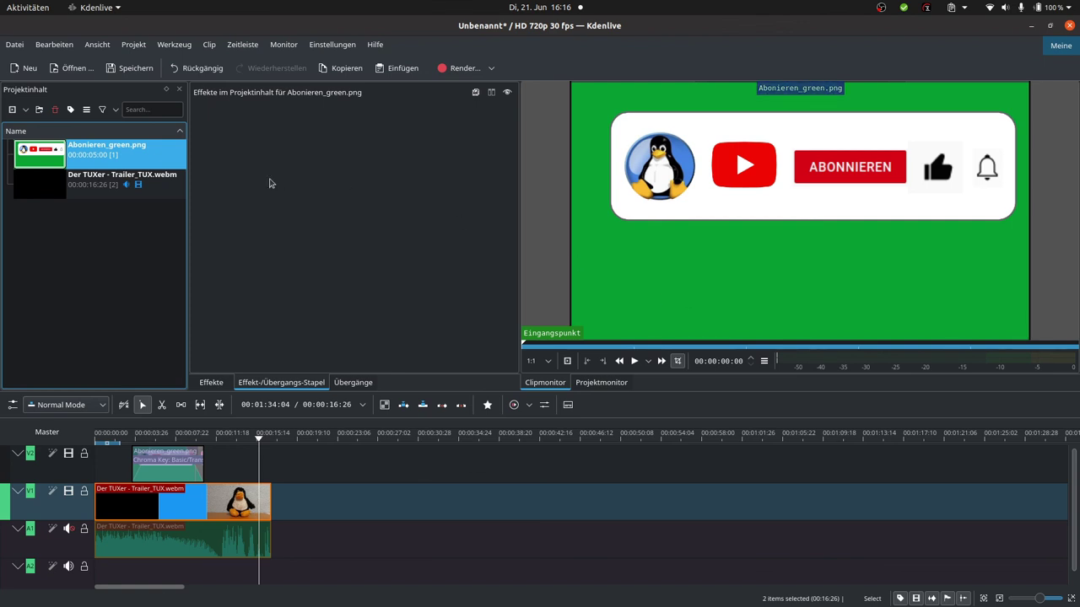
left_click(167, 462)
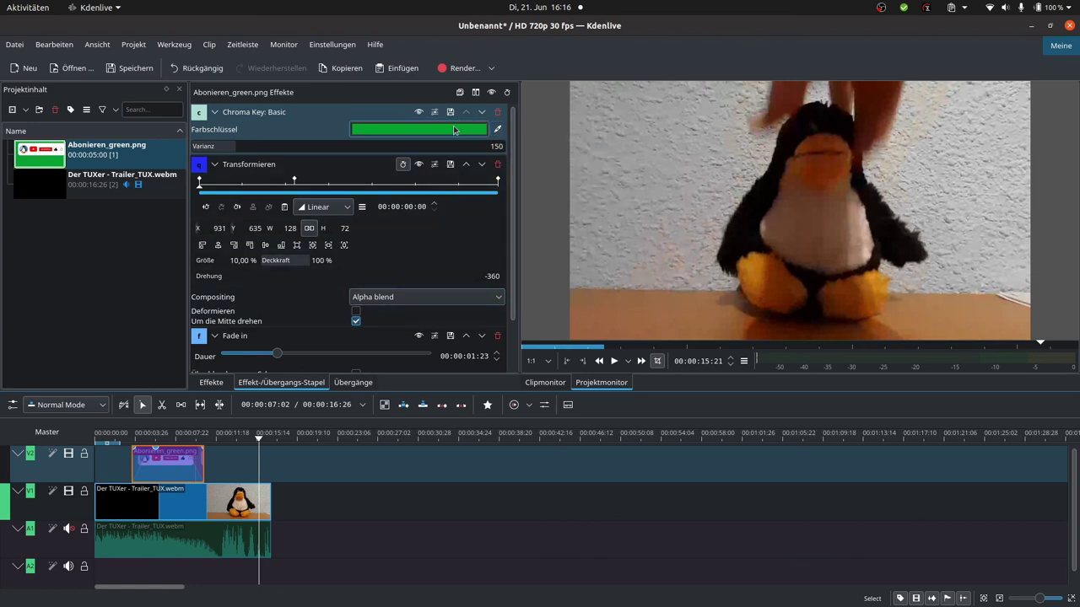
key("space")
left_click(162, 219)
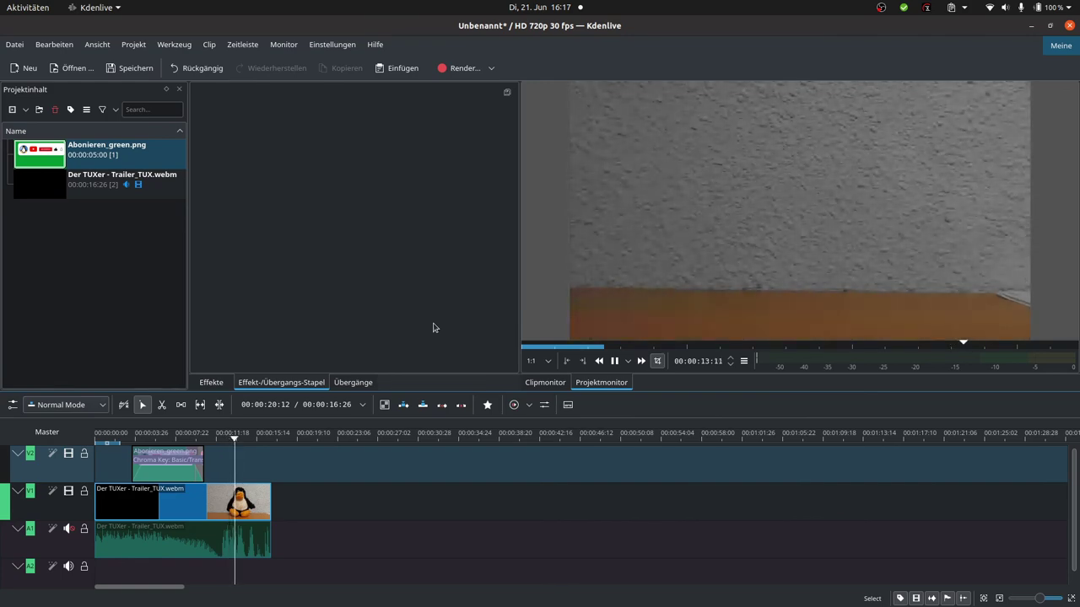